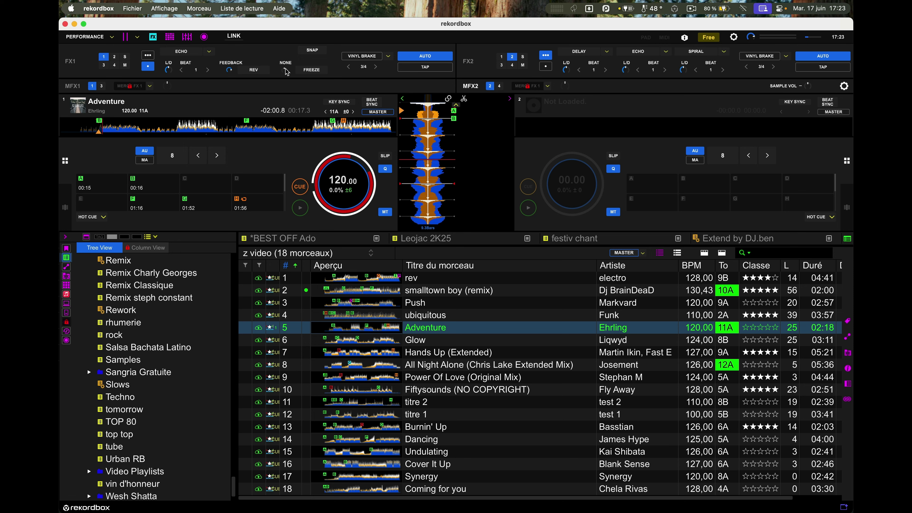
# - Adjust the filter of the FX1 Echo effect and reload Echo twice by switching to Spiral and back
pyautogui.moveTo(285, 68); pyautogui.dragTo(283, 38)
pyautogui.click(184, 54)
pyautogui.click(193, 88)
pyautogui.click(209, 52)
pyautogui.click(193, 73)
pyautogui.moveTo(230, 72)
pyautogui.click(212, 53)
pyautogui.click(192, 86)
pyautogui.click(208, 52)
pyautogui.click(194, 74)
# - Toggle the Echo effect on FX1 on and off
pyautogui.scroll(7, 230, 72)
pyautogui.click(181, 54)
pyautogui.click(181, 51)
pyautogui.moveTo(229, 69)
pyautogui.click(186, 51)
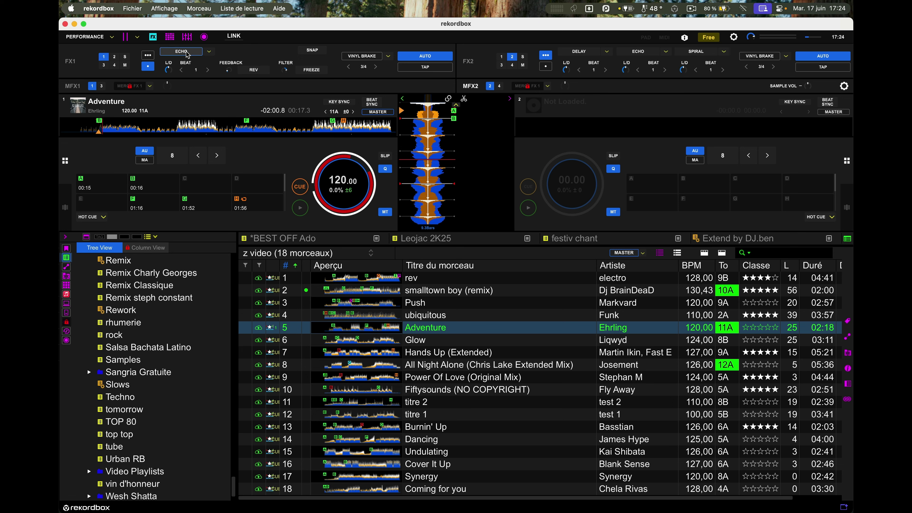
pyautogui.moveTo(285, 71)
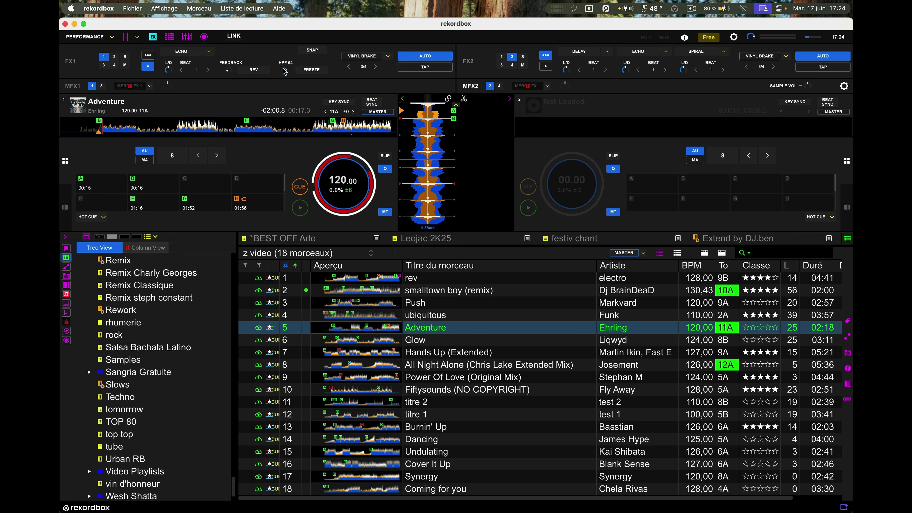
# - Change the FX1 Echo filter amount and reload the effect by switching to Spiral and back to Echo
pyautogui.moveTo(287, 74); pyautogui.dragTo(283, 138)
pyautogui.click(207, 51)
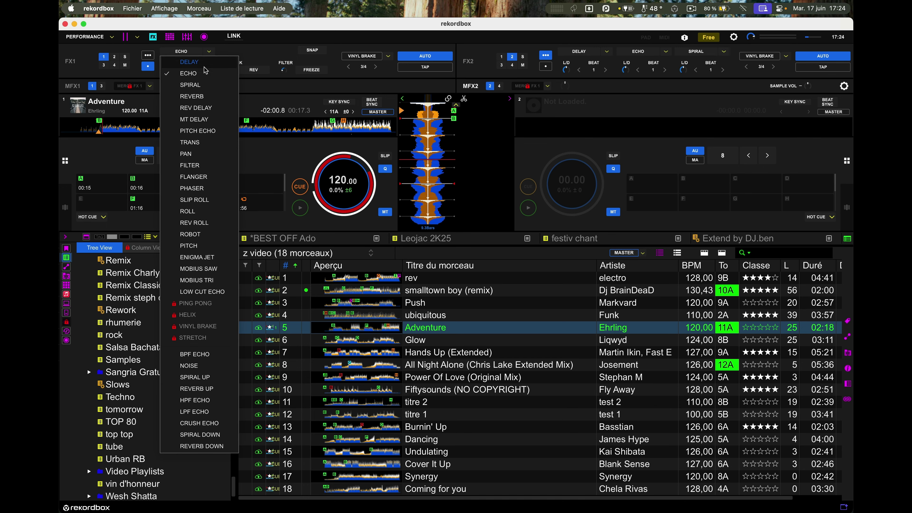
pyautogui.click(191, 85)
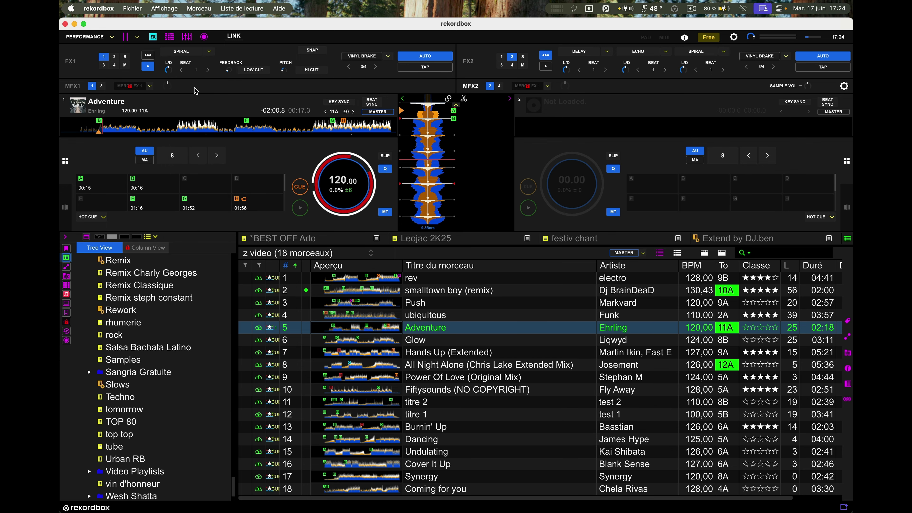
pyautogui.click(208, 52)
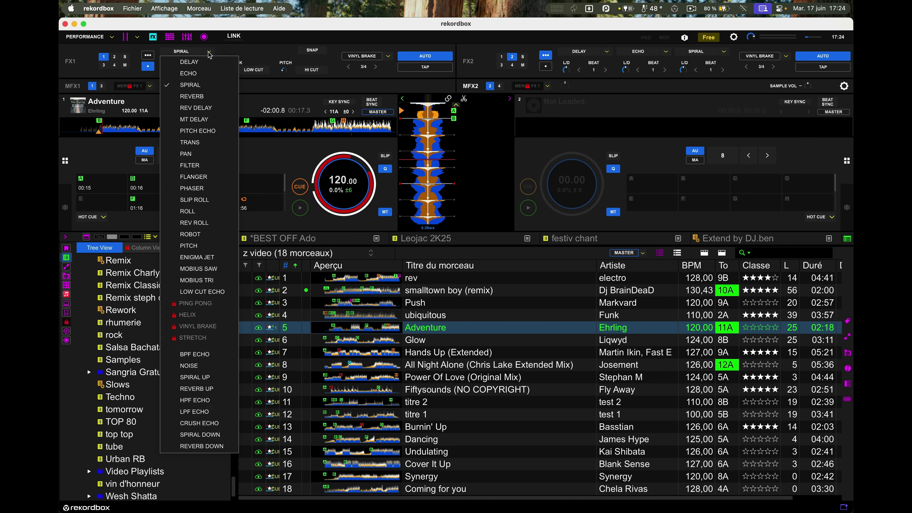
pyautogui.click(191, 75)
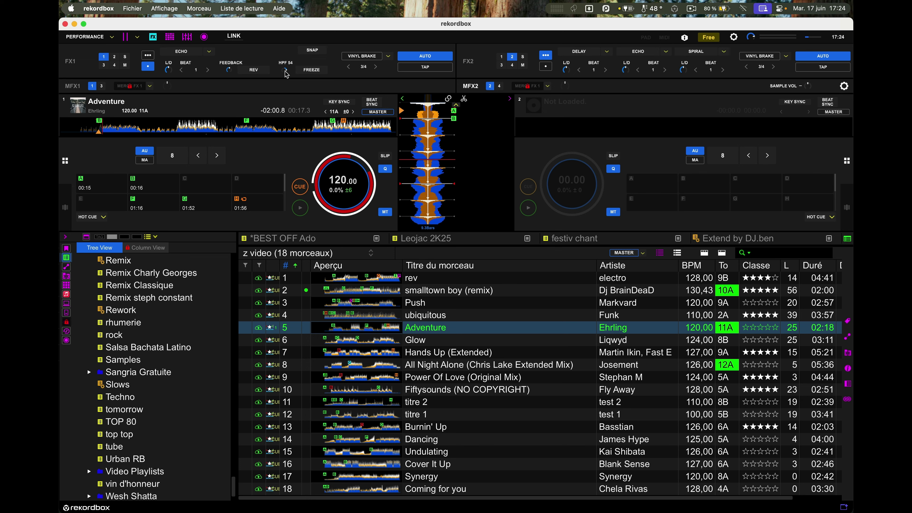
# - Adjust the Echo filter on FX1 again and change the effect to Spiral, followed by Reverb
pyautogui.moveTo(284, 70); pyautogui.dragTo(282, 99)
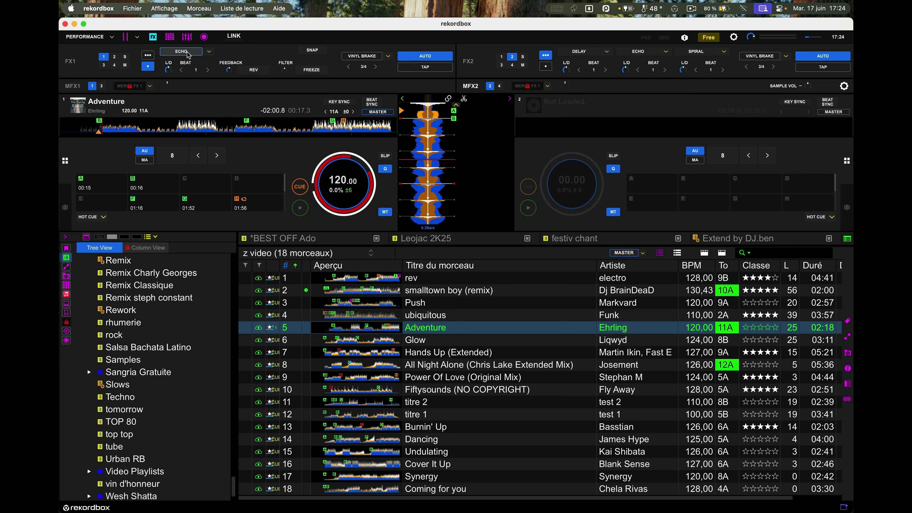
pyautogui.click(209, 52)
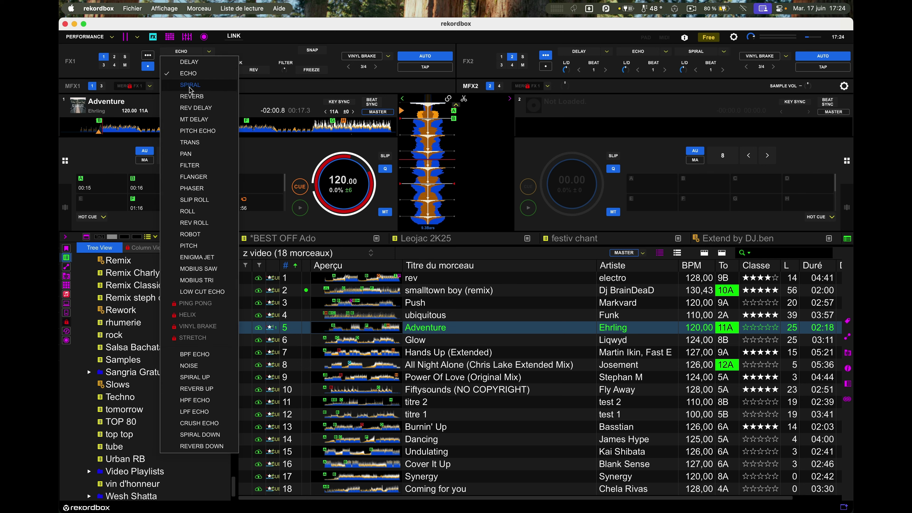
pyautogui.click(191, 89)
pyautogui.click(209, 53)
pyautogui.click(191, 98)
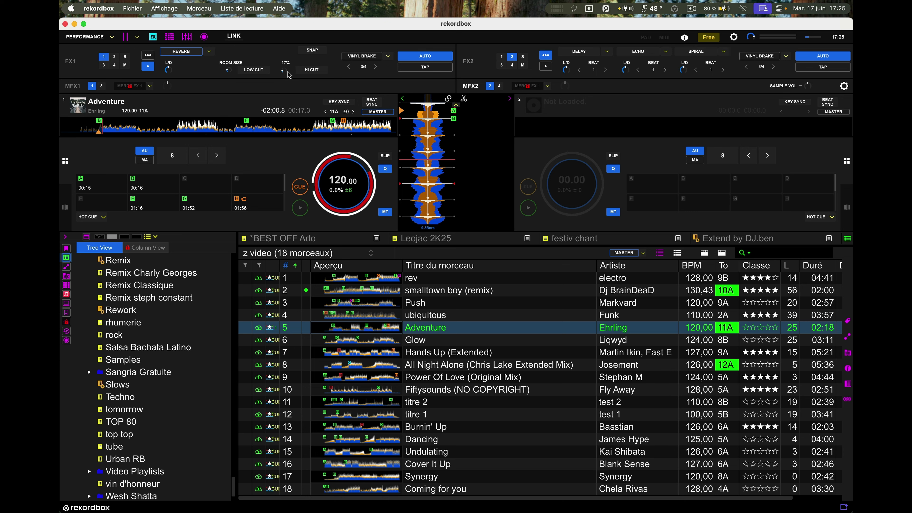
# - Adjust the room size of the FX1 Reverb and reload the effect by switching to Echo and back to Reverb
pyautogui.moveTo(229, 70)
pyautogui.click(184, 52)
pyautogui.moveTo(229, 70); pyautogui.dragTo(253, 4)
pyautogui.click(209, 52)
pyautogui.click(193, 74)
pyautogui.click(209, 51)
pyautogui.click(191, 96)
# - Cycle the FX1 effect through Echo, Spiral and Filter, and return it to Echo
pyautogui.click(209, 52)
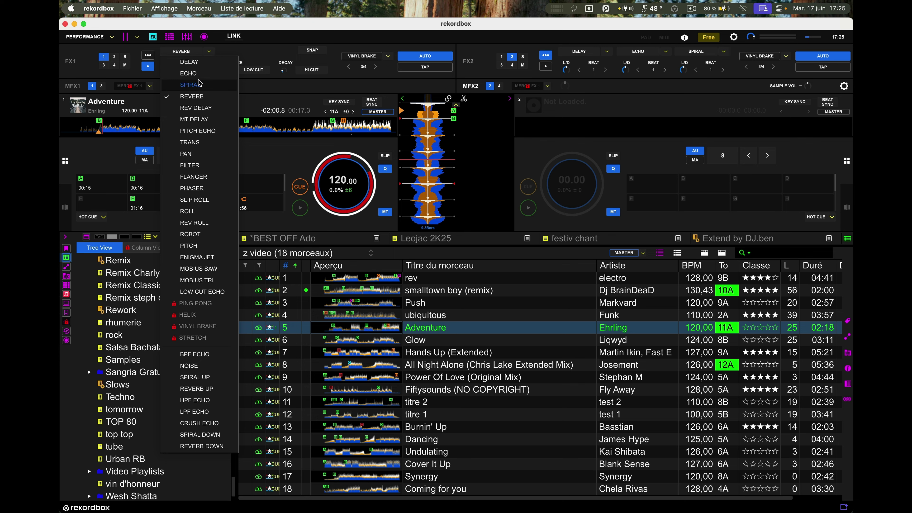
pyautogui.click(199, 77)
pyautogui.click(209, 53)
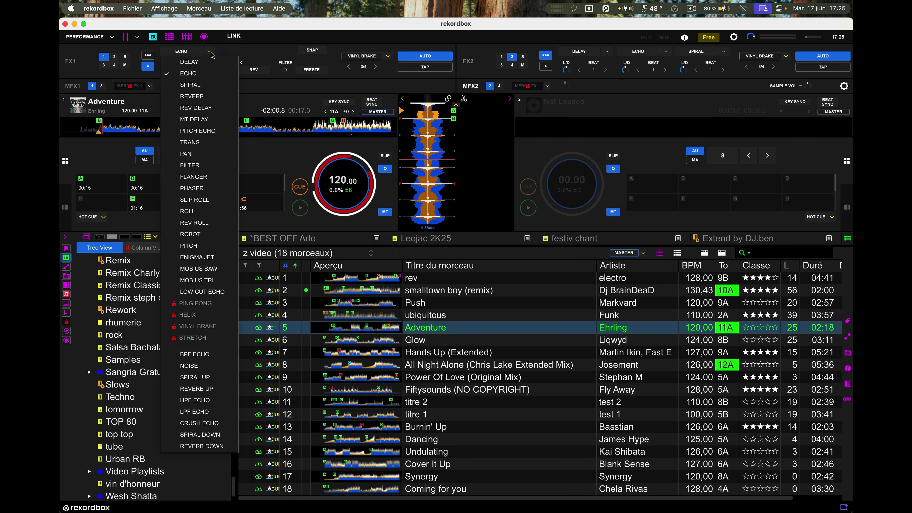
pyautogui.click(195, 84)
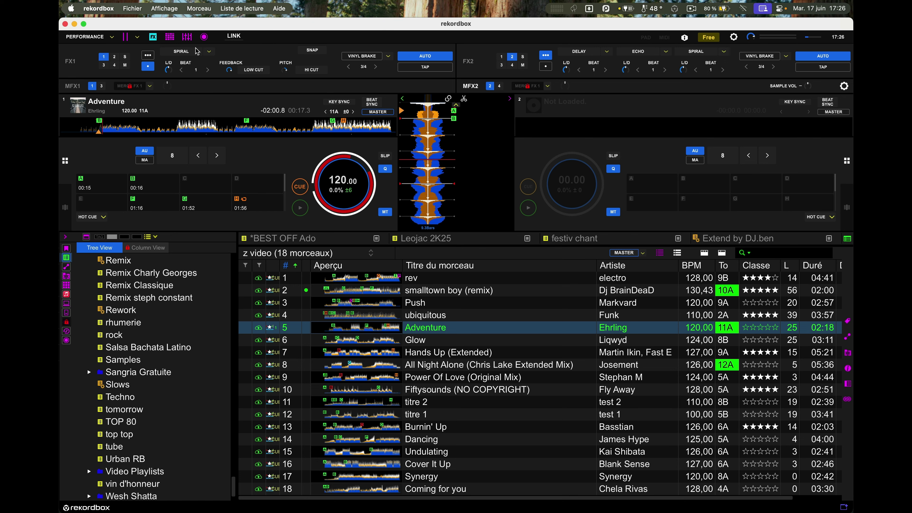
pyautogui.click(209, 51)
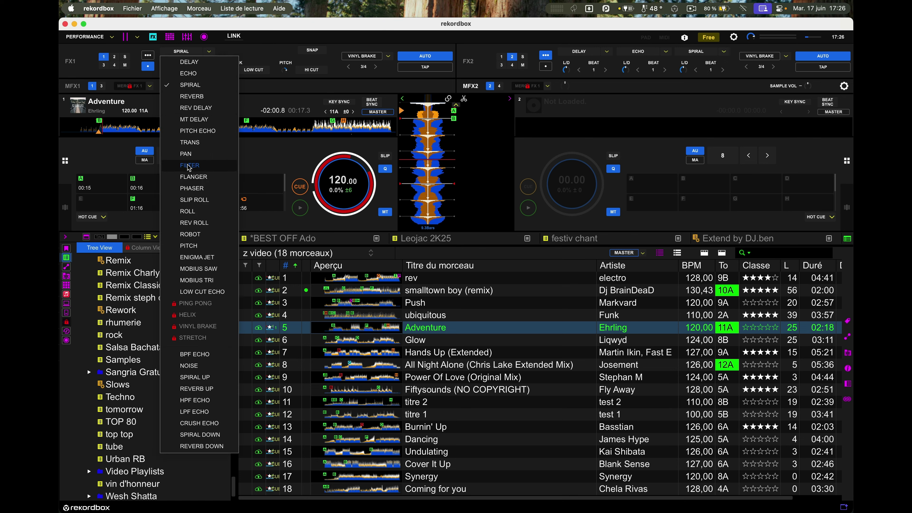
pyautogui.click(190, 131)
pyautogui.click(209, 51)
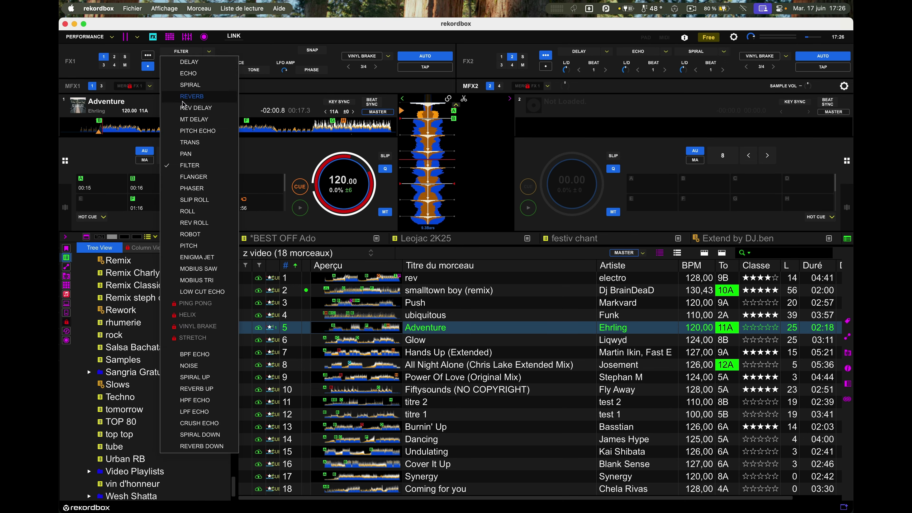
pyautogui.click(188, 73)
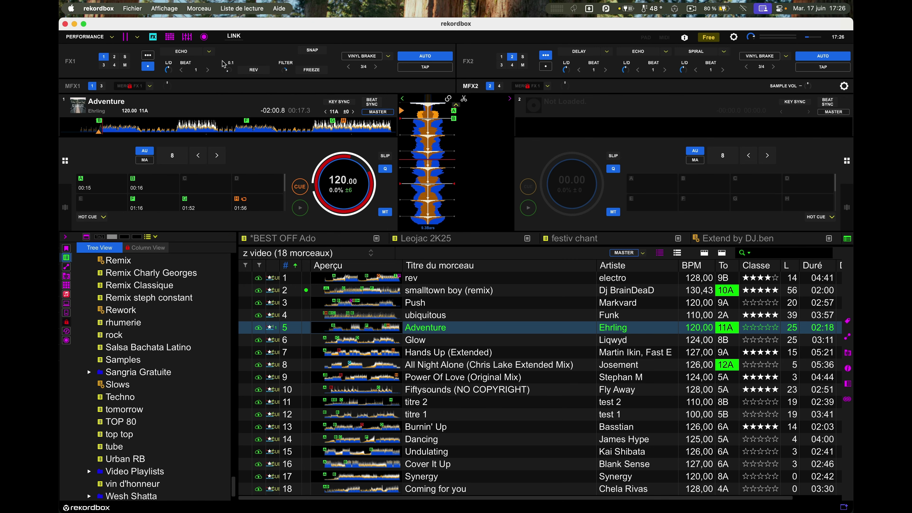
# - Switch the FX1 effect to MT Delay, back to Echo and on to Spiral
pyautogui.click(209, 52)
pyautogui.click(194, 119)
pyautogui.click(209, 52)
pyautogui.click(194, 74)
pyautogui.click(209, 52)
pyautogui.click(190, 84)
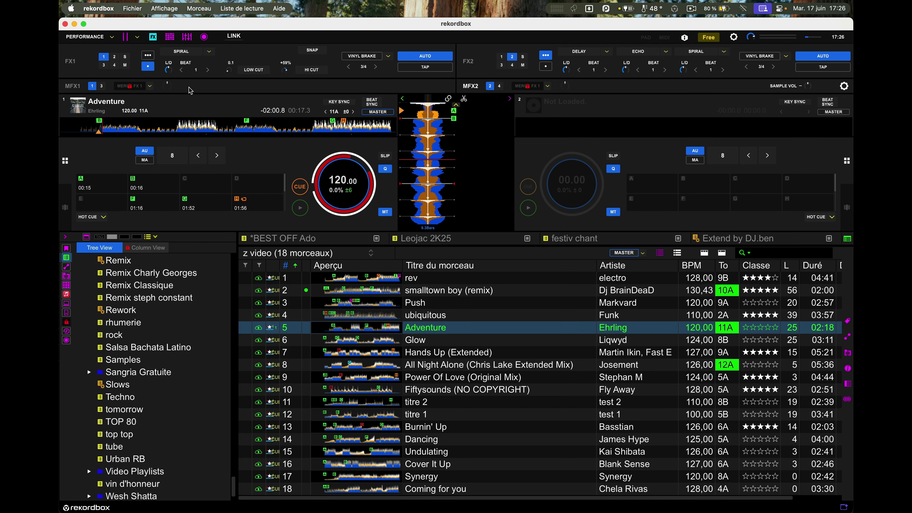
# - Alternate the FX1 effect between Reverb and Spiral, leaving Reverb selected
pyautogui.click(209, 53)
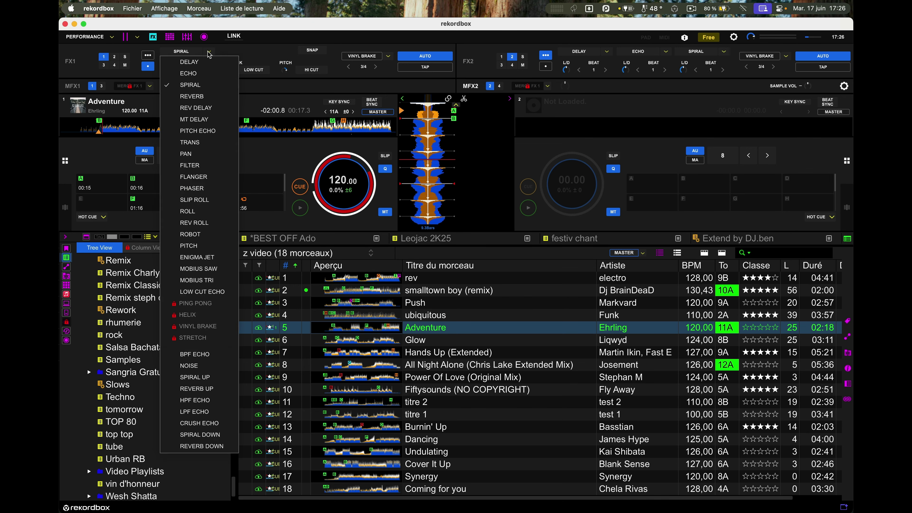
pyautogui.click(193, 97)
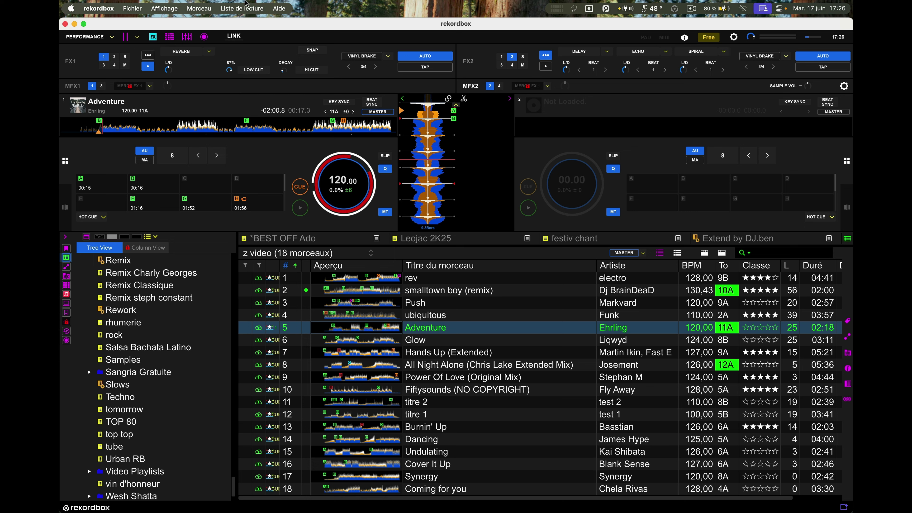
pyautogui.click(209, 54)
pyautogui.click(197, 89)
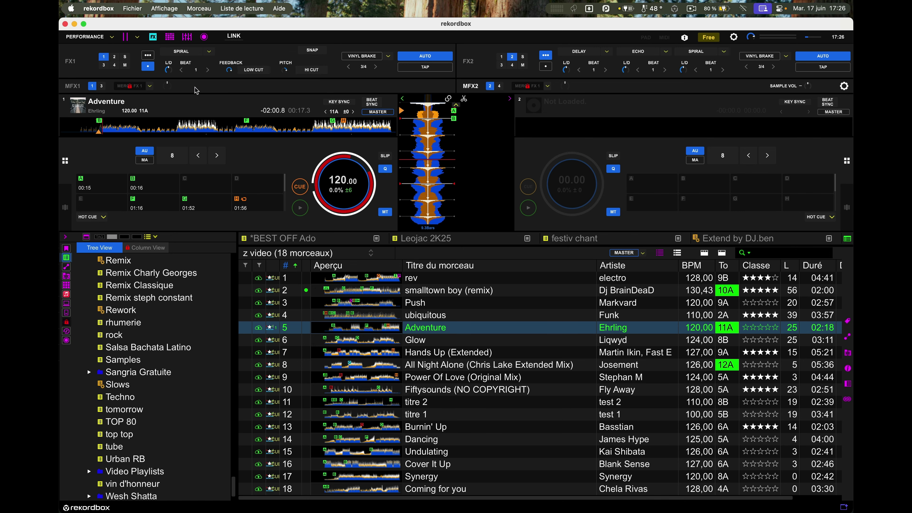
pyautogui.click(209, 55)
pyautogui.click(215, 90)
pyautogui.click(209, 54)
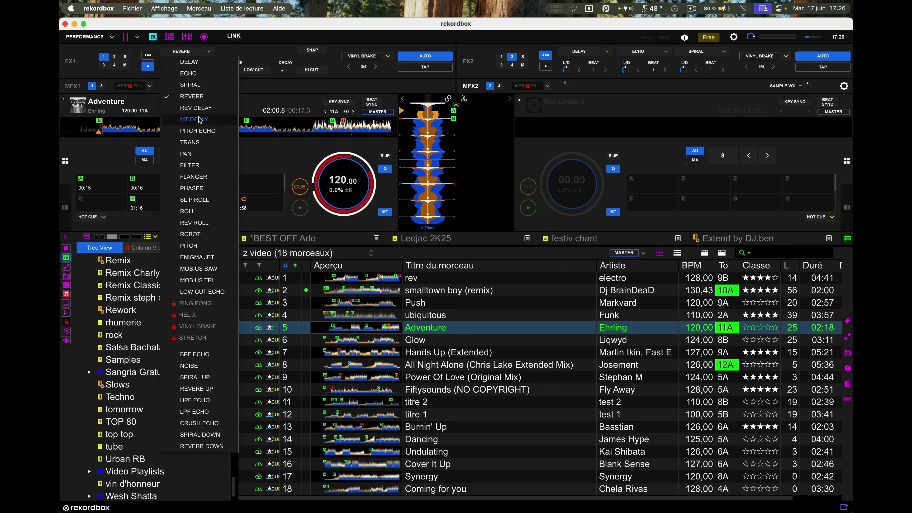
pyautogui.click(262, 92)
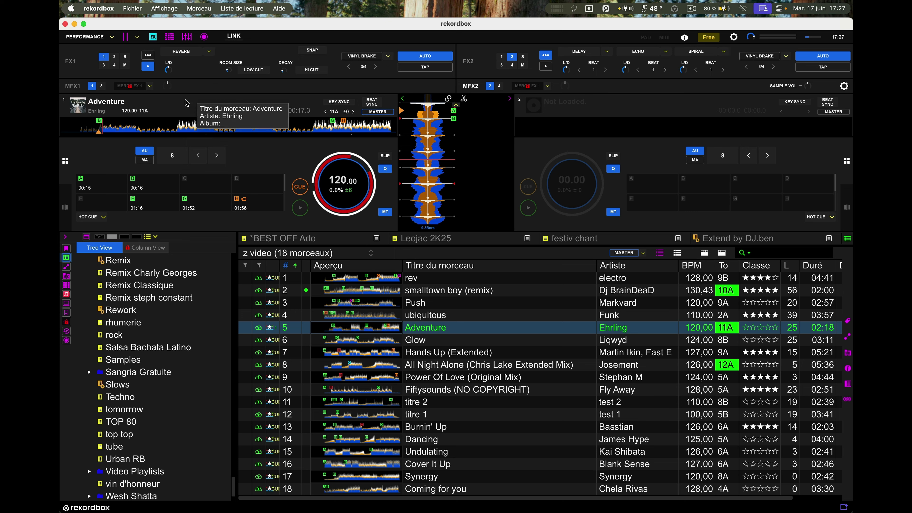
# - Minimize the rekordbox window and, in Finder, go from the rekordbox6 folder to the root of Macintosh HD
pyautogui.click(74, 24)
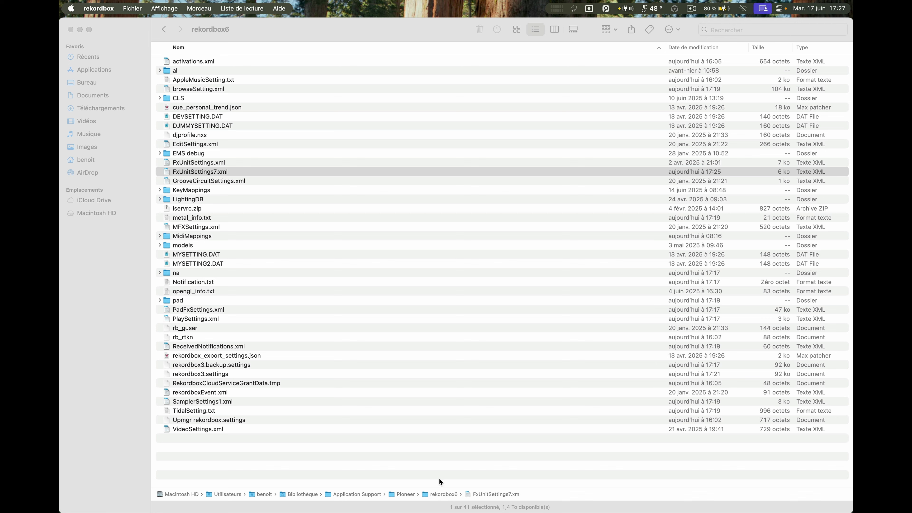
pyautogui.rightClick(186, 494)
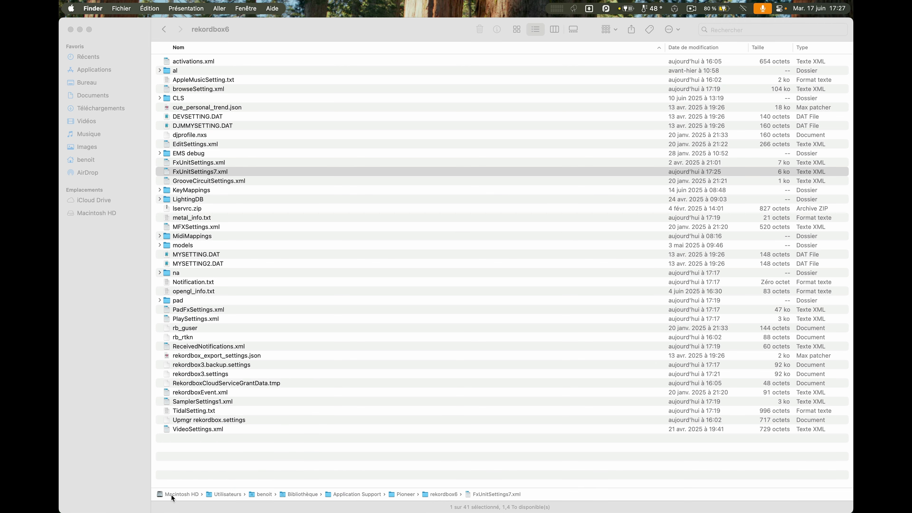
pyautogui.click(164, 30)
pyautogui.click(164, 30)
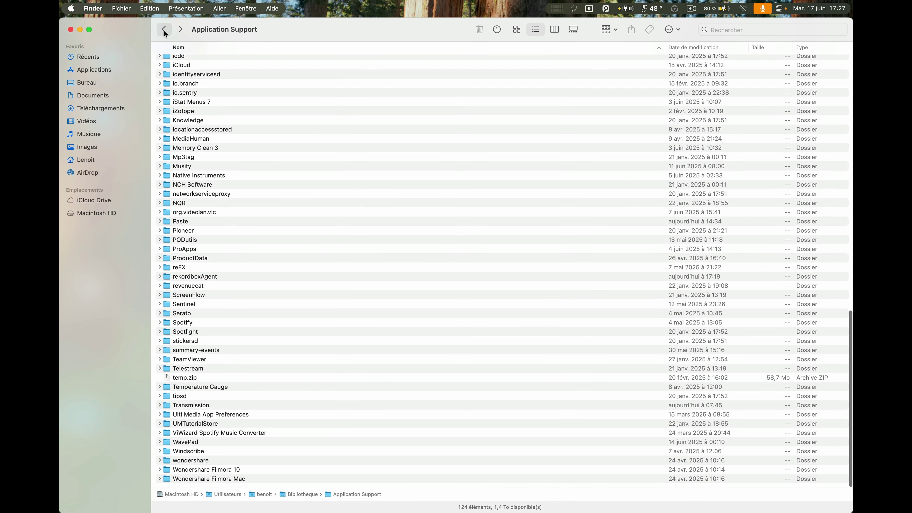
pyautogui.click(164, 30)
pyautogui.click(163, 30)
pyautogui.click(164, 29)
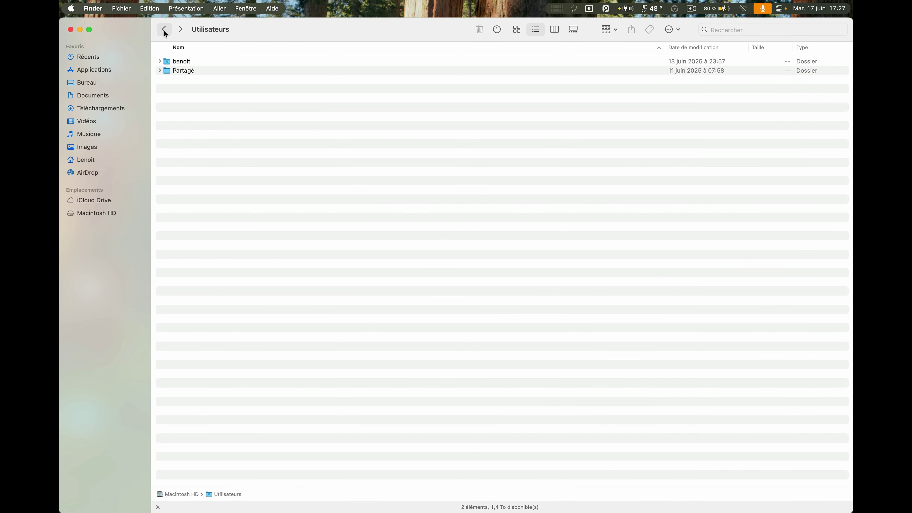
pyautogui.click(163, 29)
pyautogui.click(164, 31)
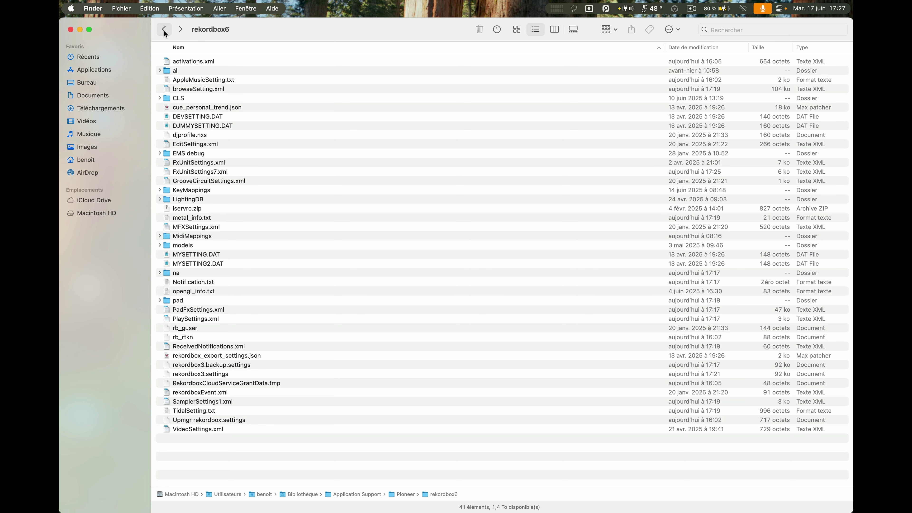
pyautogui.doubleClick(189, 496)
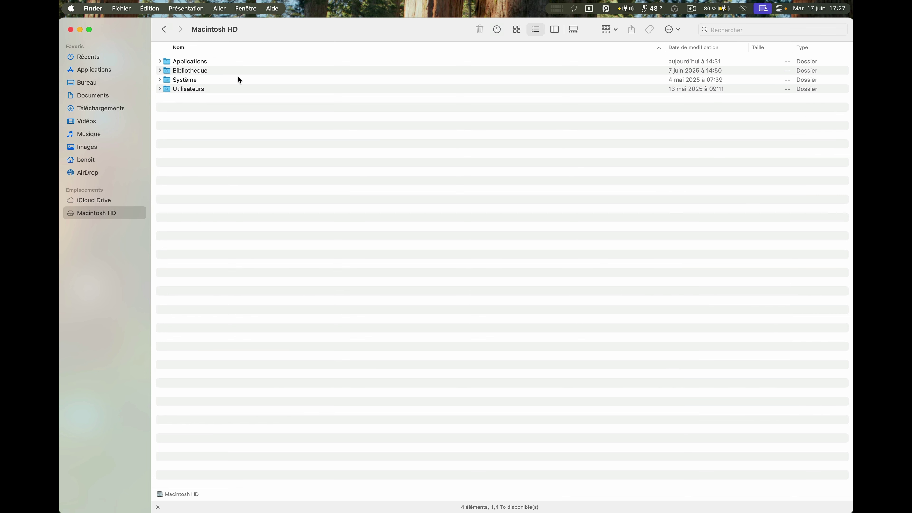
# - Look through Application Support in the Macintosh HD Bibliothèque folder and return to the disk's root
pyautogui.click(186, 72)
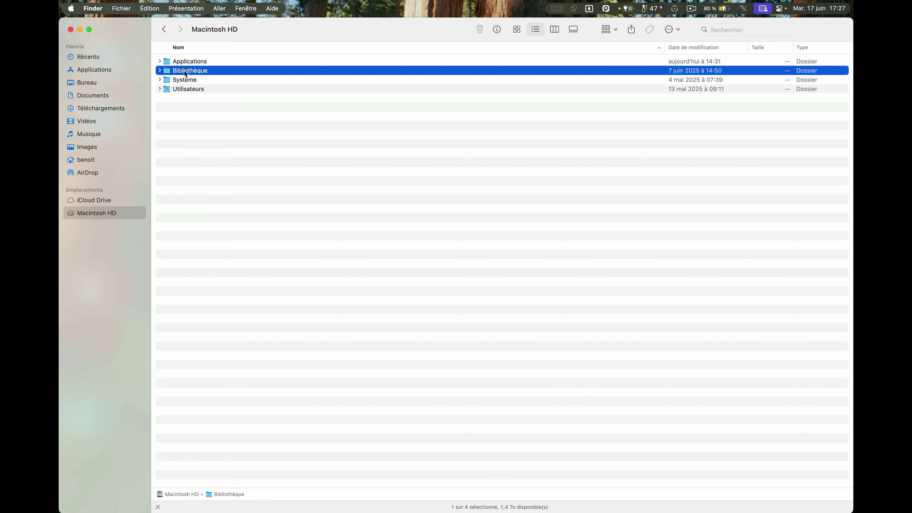
pyautogui.doubleClick(186, 73)
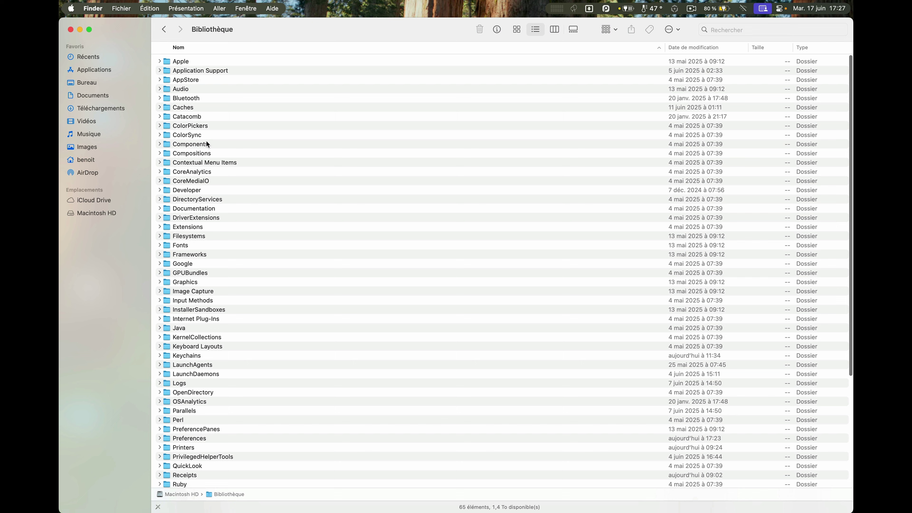
pyautogui.doubleClick(208, 79)
pyautogui.scroll(-1, 205, 213)
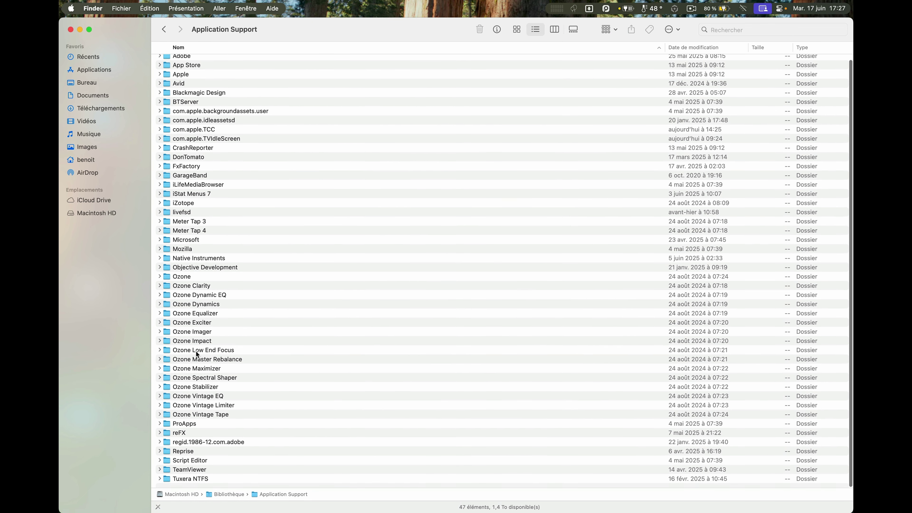
pyautogui.click(199, 223)
pyautogui.click(165, 30)
pyautogui.click(166, 30)
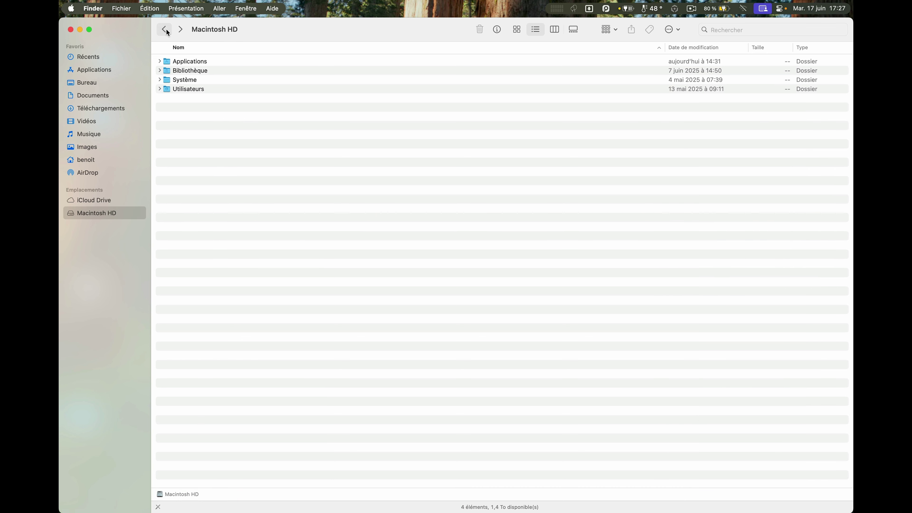
# - Open the user account's hidden Bibliothèque folder in Finder
pyautogui.click(220, 9)
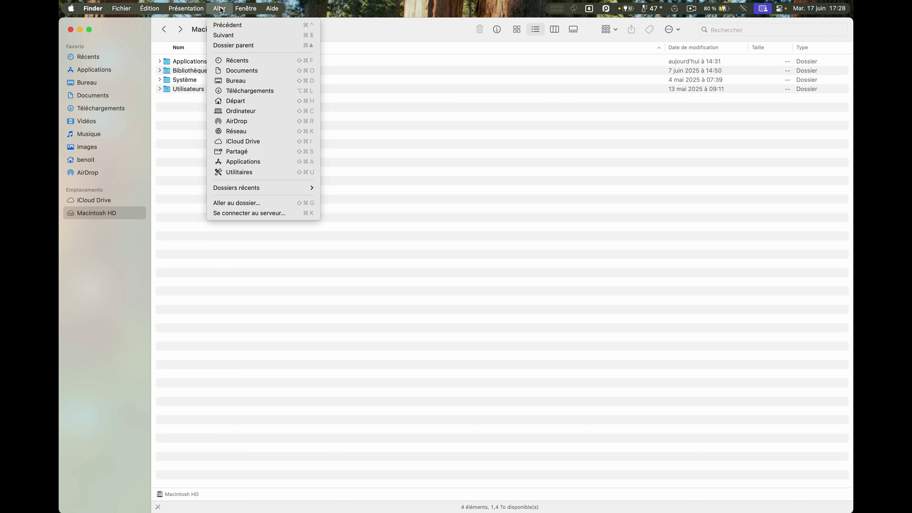
pyautogui.press('alt')
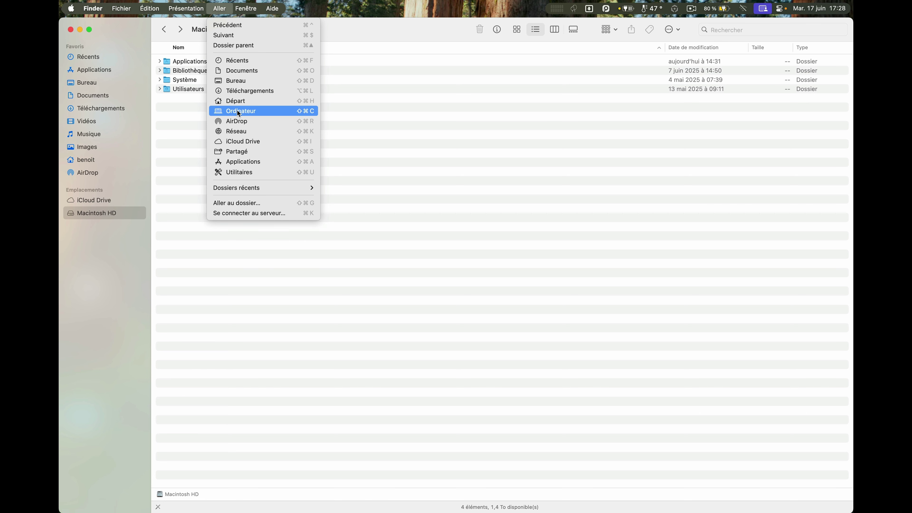
pyautogui.press('alt')
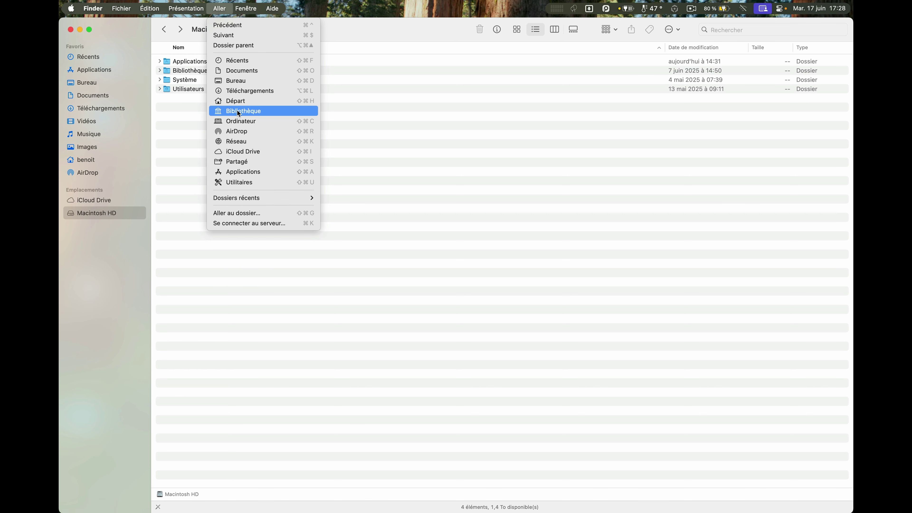
pyautogui.click(238, 113)
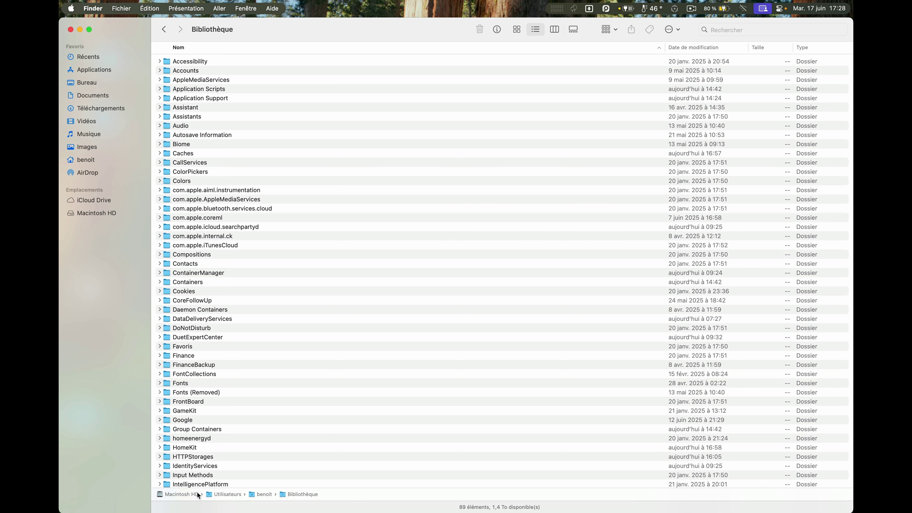
# - Return to the root of Macintosh HD and look into its system-level Bibliothèque folder before going back
pyautogui.doubleClick(183, 496)
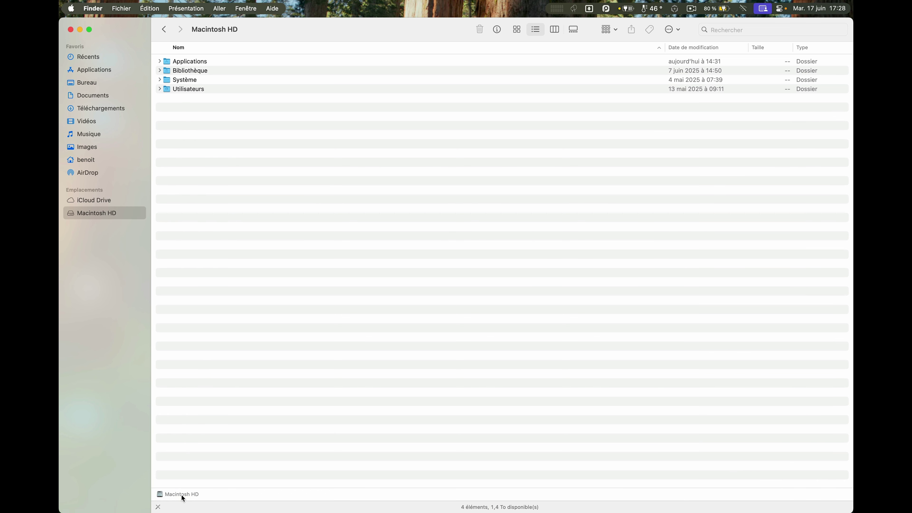
pyautogui.doubleClick(187, 72)
pyautogui.click(163, 27)
# - Go to the account's home folder inside Utilisateurs and open its hidden Bibliothèque folder
pyautogui.click(186, 89)
pyautogui.doubleClick(186, 90)
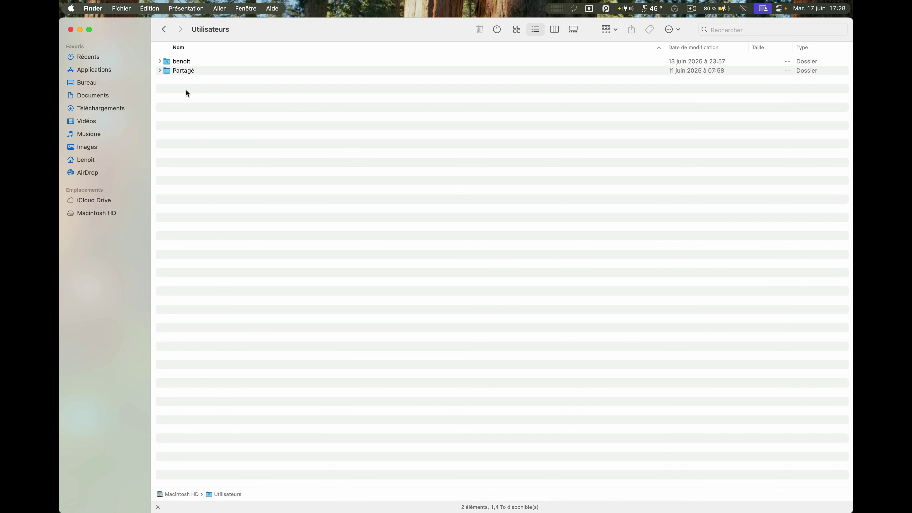
pyautogui.doubleClick(184, 63)
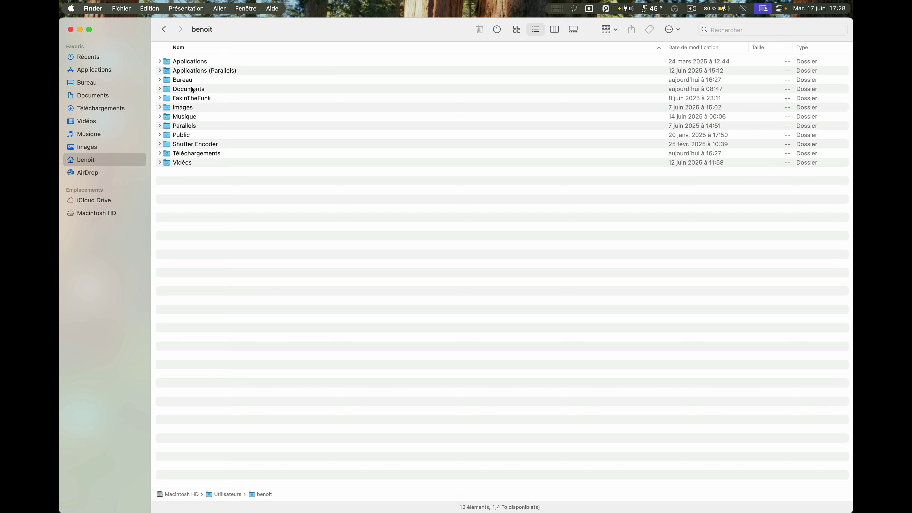
pyautogui.click(221, 9)
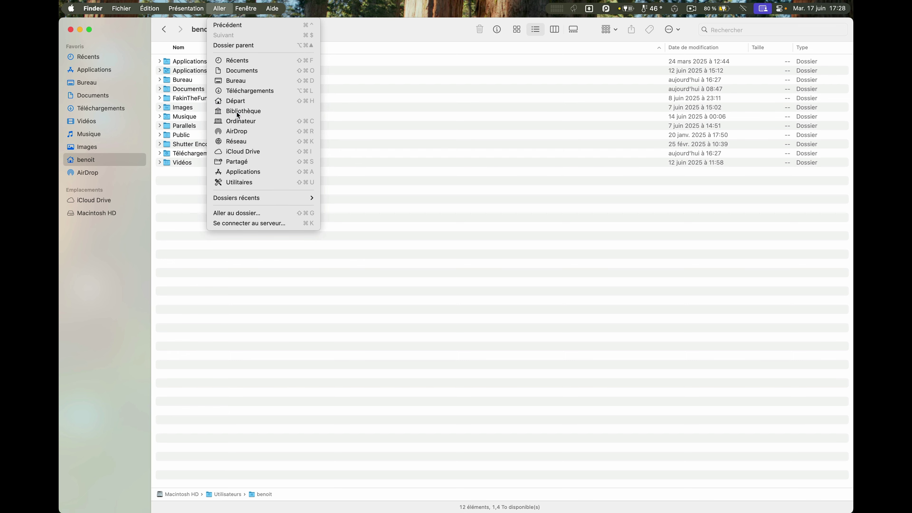
pyautogui.keyDown('alt'); pyautogui.click(237, 111); pyautogui.keyUp('alt')
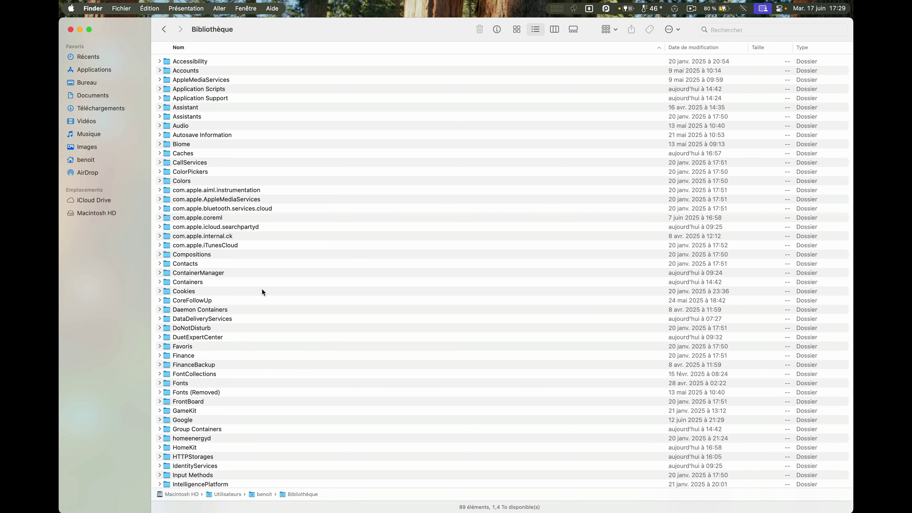
# - Hide the Finder path bar and show it again
pyautogui.click(190, 8)
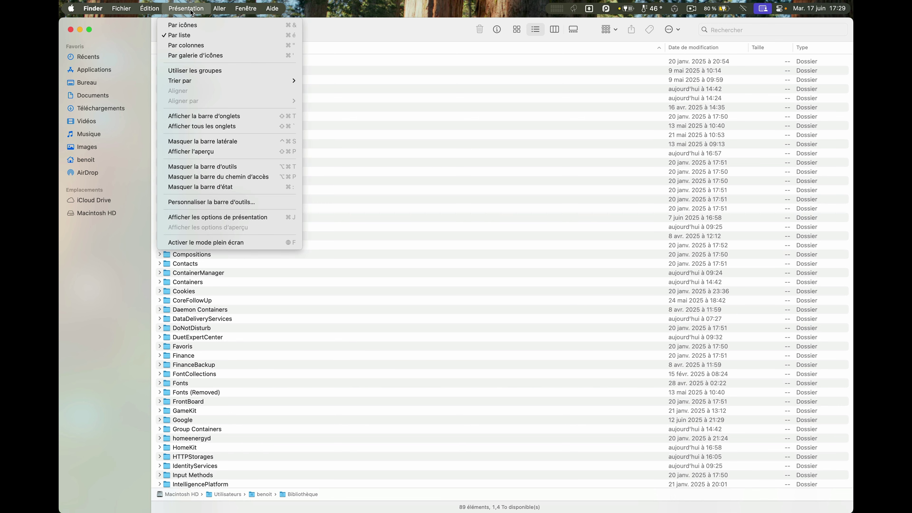
pyautogui.click(197, 178)
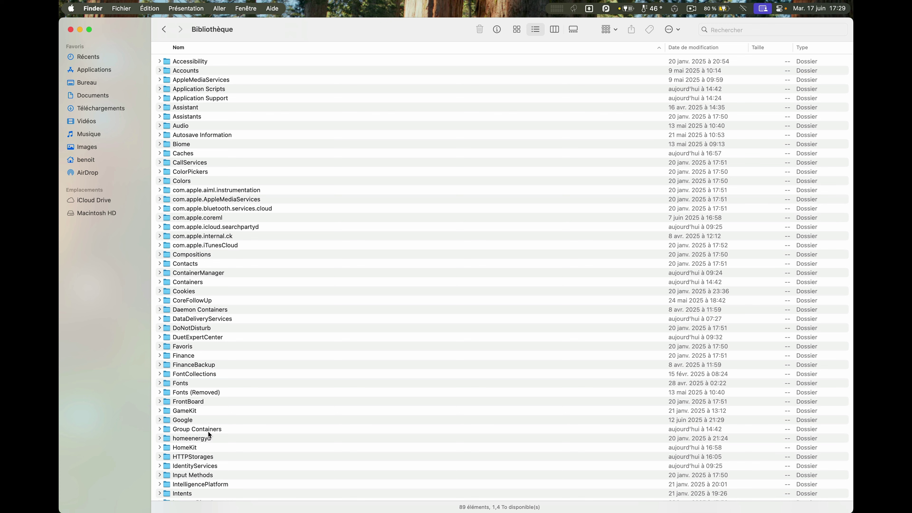
pyautogui.click(194, 10)
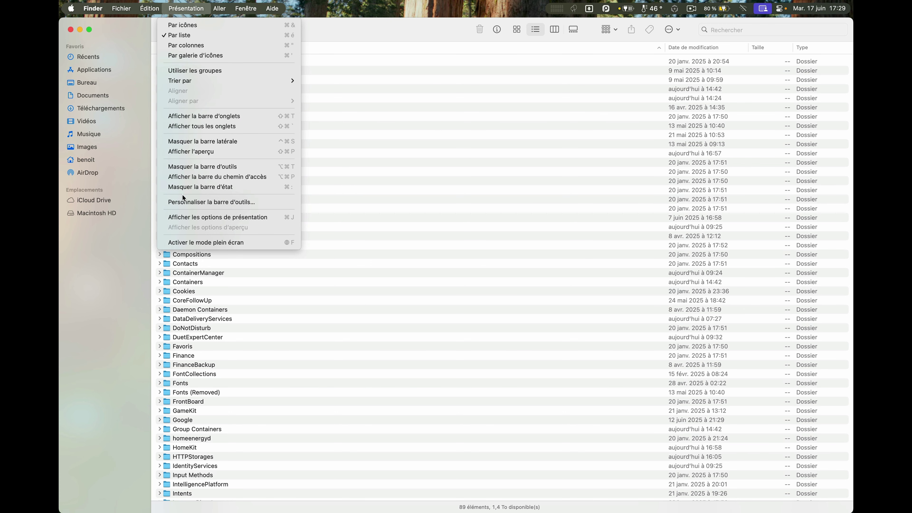
pyautogui.click(187, 177)
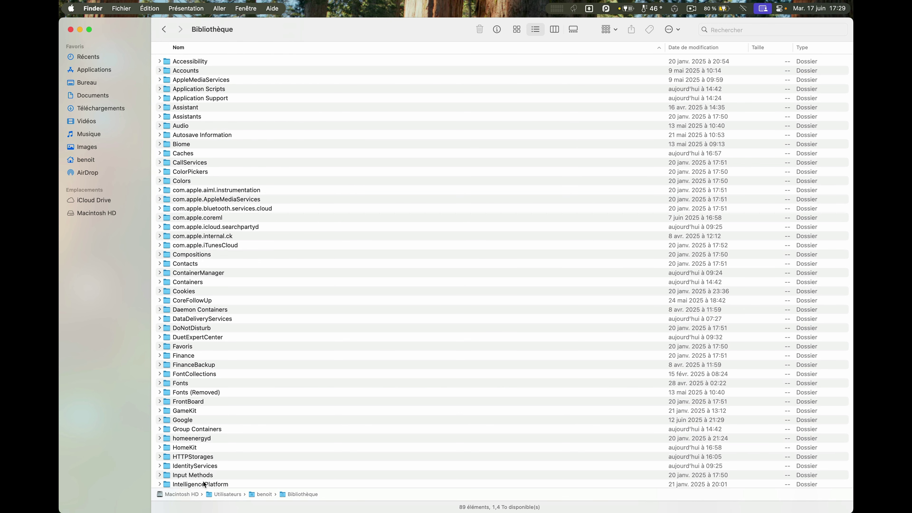
# - Move up through the parent folders to the Macintosh HD root and reopen the account's hidden Bibliothèque folder
pyautogui.doubleClick(268, 498)
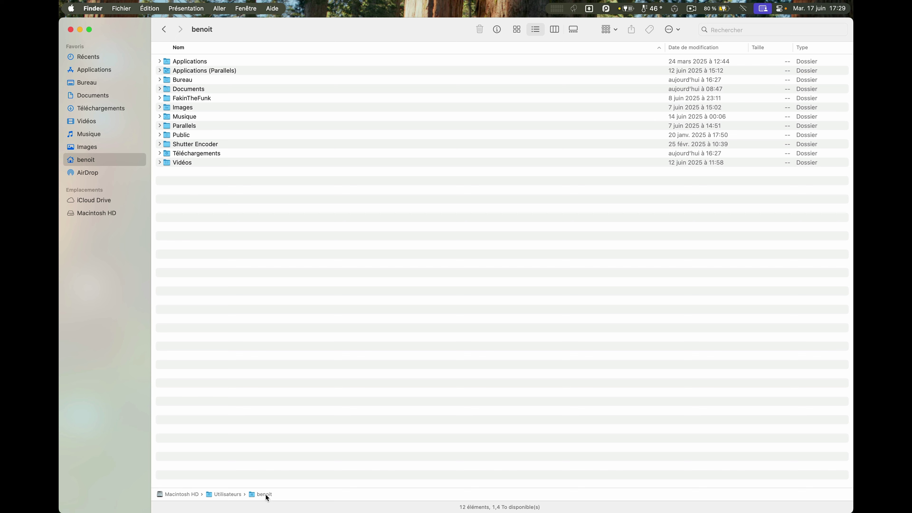
pyautogui.doubleClick(230, 496)
pyautogui.doubleClick(188, 496)
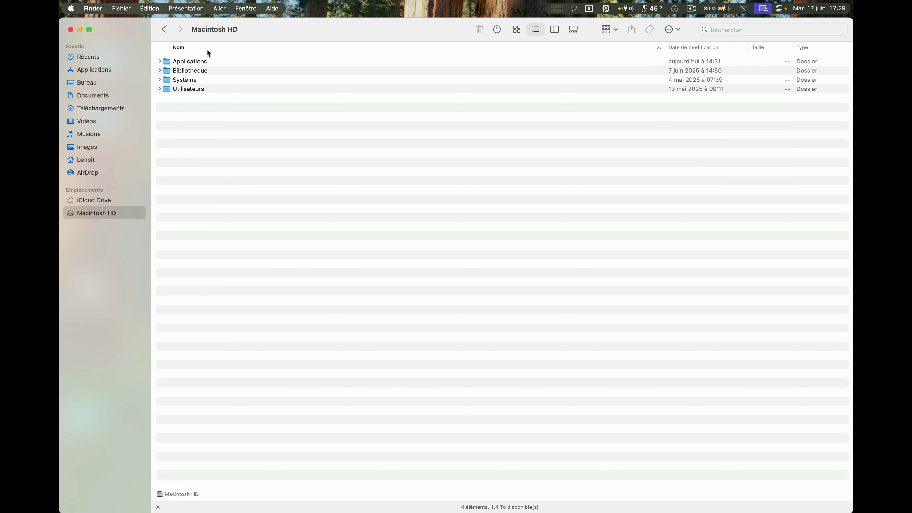
pyautogui.click(220, 9)
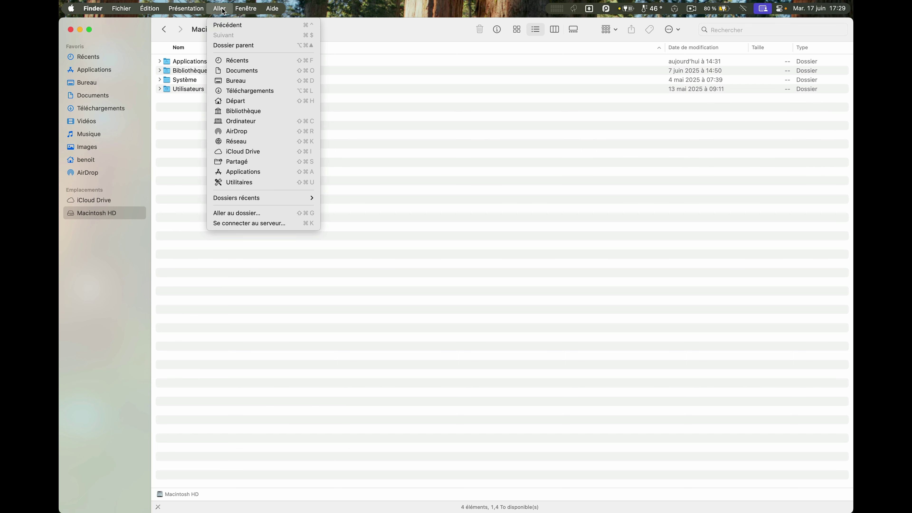
pyautogui.click(236, 112)
pyautogui.press('shift+super+l')
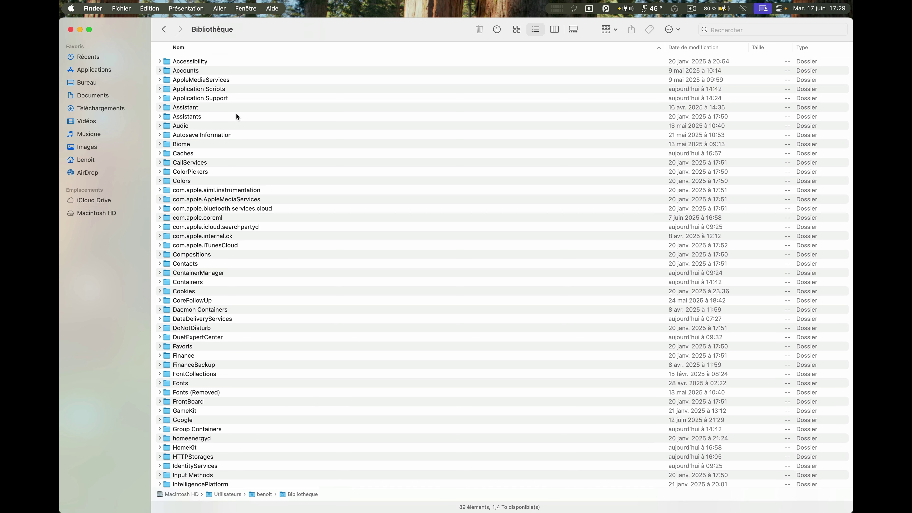
# - Open the rekordbox6 folder in Application Support's Pioneer folder
pyautogui.doubleClick(204, 99)
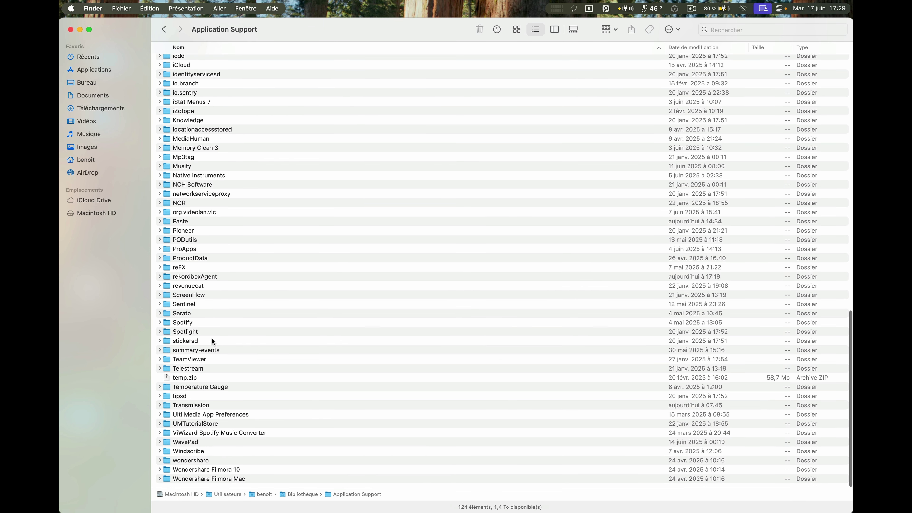
pyautogui.click(187, 232)
pyautogui.doubleClick(186, 232)
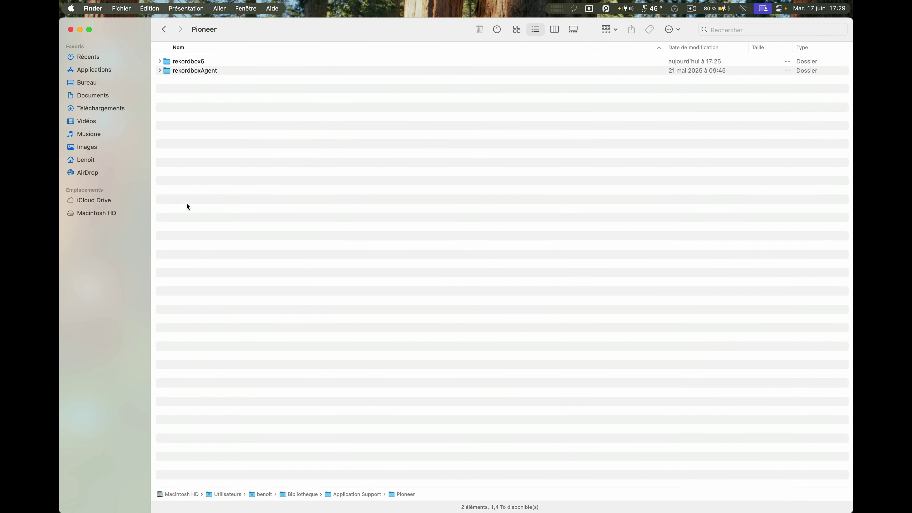
pyautogui.doubleClick(195, 61)
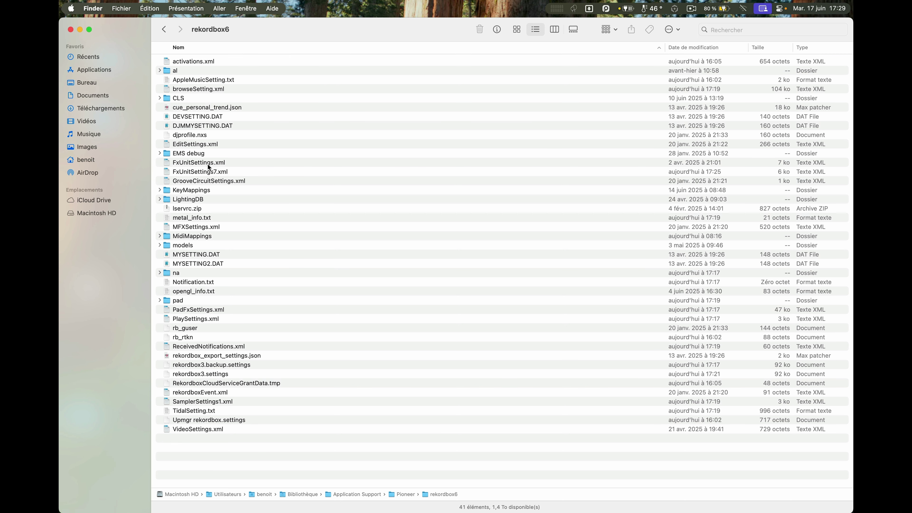
# - Open FxUnitSettings7.xml in TextEdit and examine the SINGLE_FX_SNAPSHOT knob entries at the end of the file
pyautogui.click(200, 173)
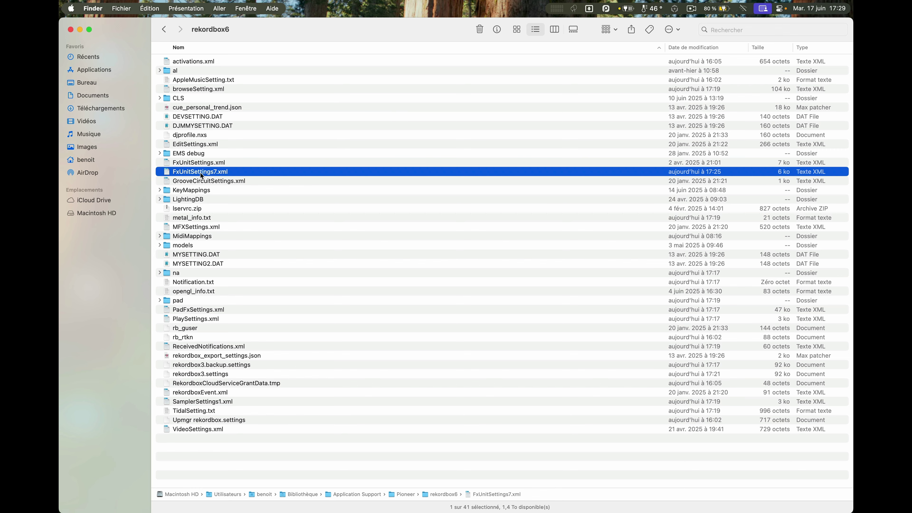
pyautogui.doubleClick(202, 173)
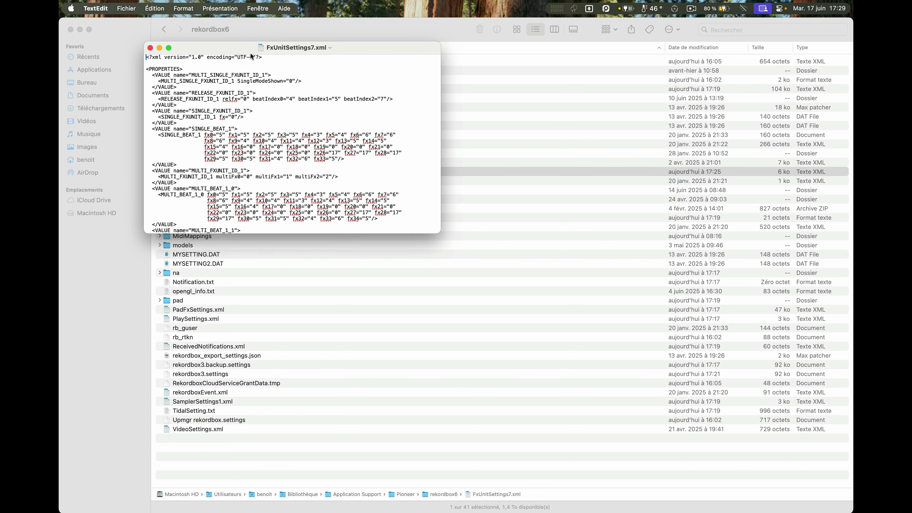
pyautogui.moveTo(251, 50); pyautogui.dragTo(276, 15)
pyautogui.scroll(-5, 274, 276)
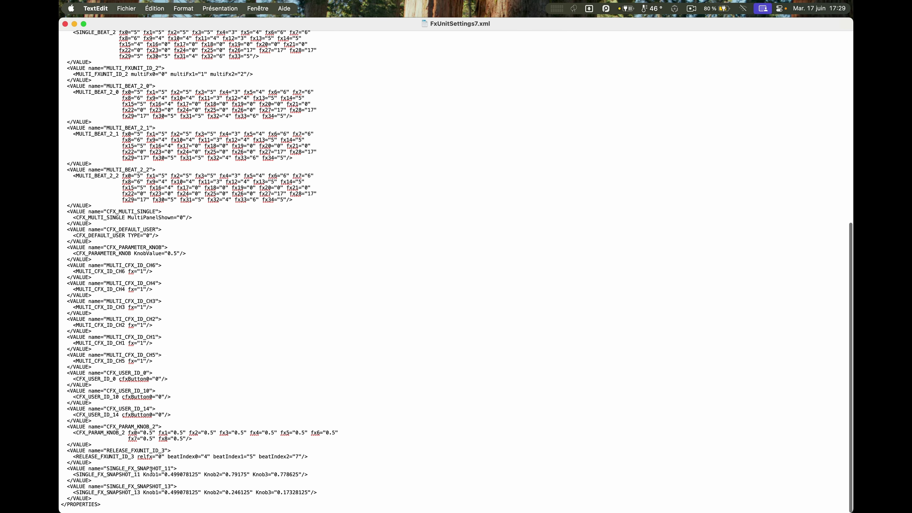
pyautogui.moveTo(137, 467); pyautogui.dragTo(171, 486)
pyautogui.click(165, 466)
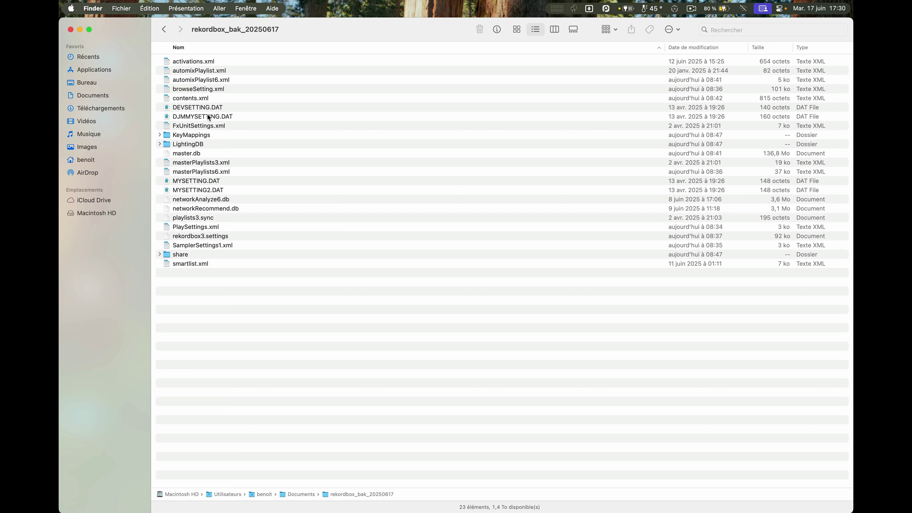
# - Check the rekordbox_bak_20250617 backup folder for the effect settings and neighbouring files, ending with FxUnitSettings.xml selected
pyautogui.click(198, 127)
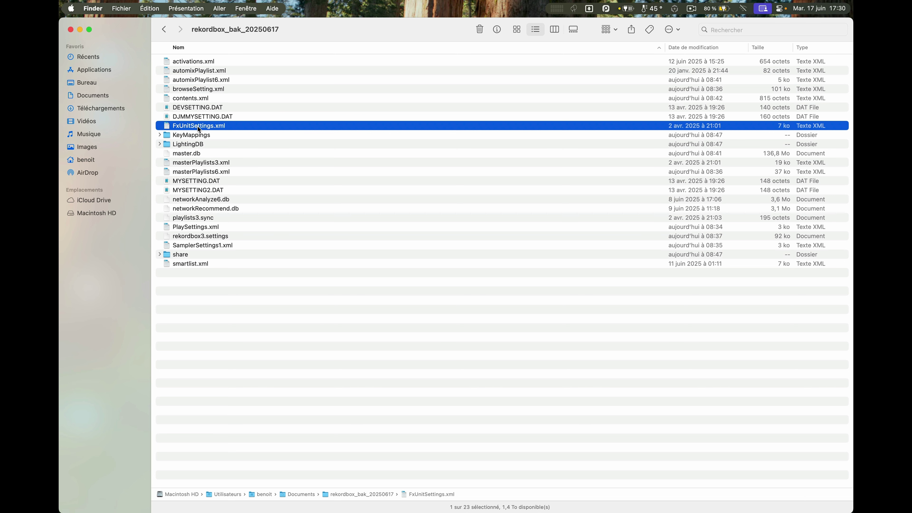
pyautogui.click(194, 135)
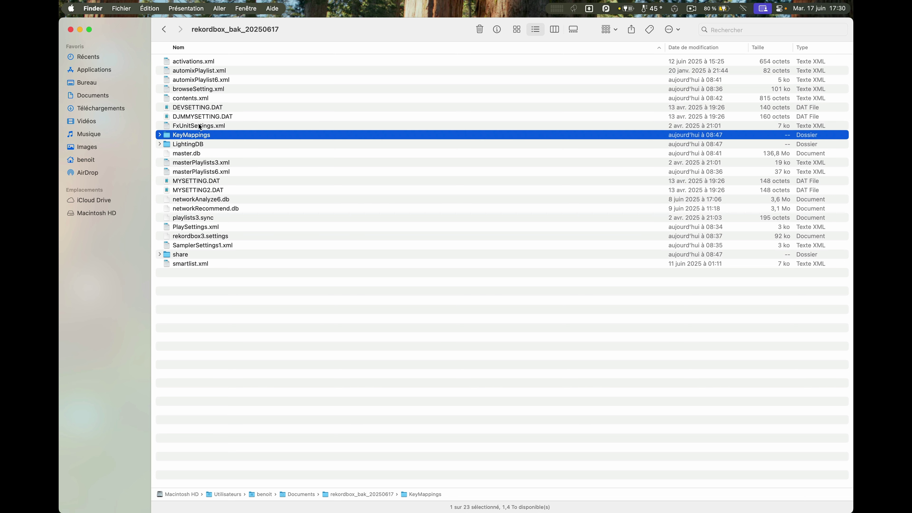
pyautogui.click(199, 124)
pyautogui.click(207, 116)
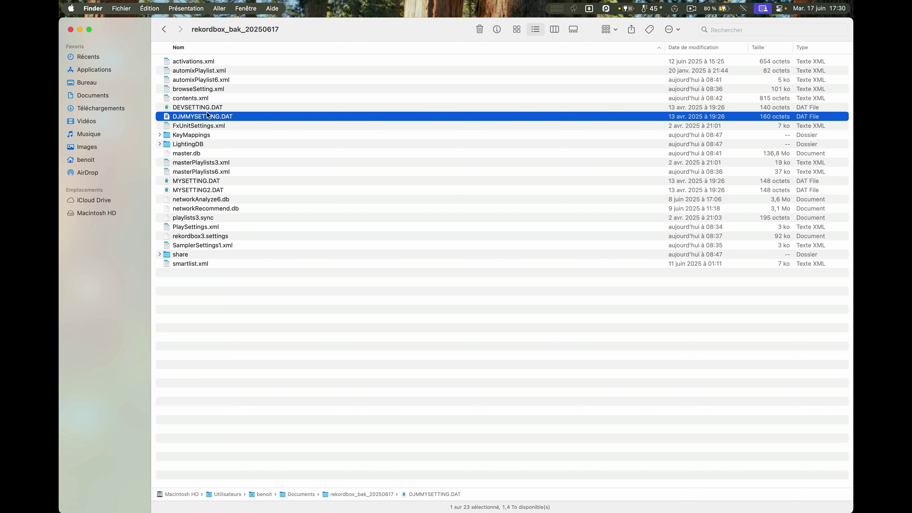
pyautogui.click(206, 128)
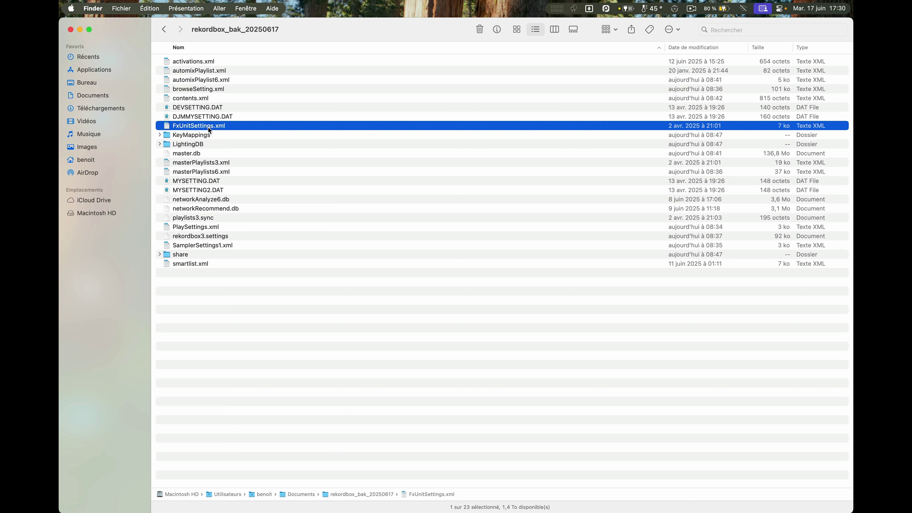
pyautogui.click(210, 145)
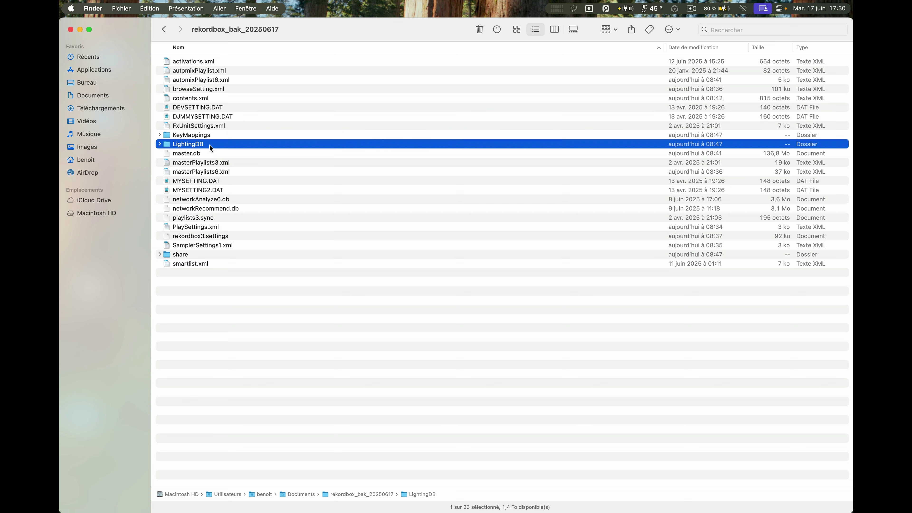
pyautogui.click(210, 126)
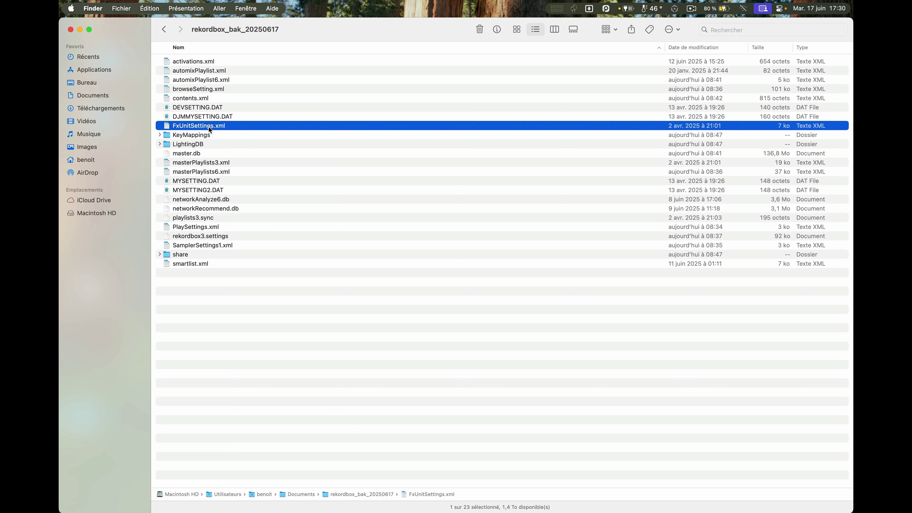
pyautogui.click(207, 107)
pyautogui.click(202, 127)
# - Leave the backup folder for the account's home folder and open the hidden Bibliothèque folder from there
pyautogui.doubleClick(264, 494)
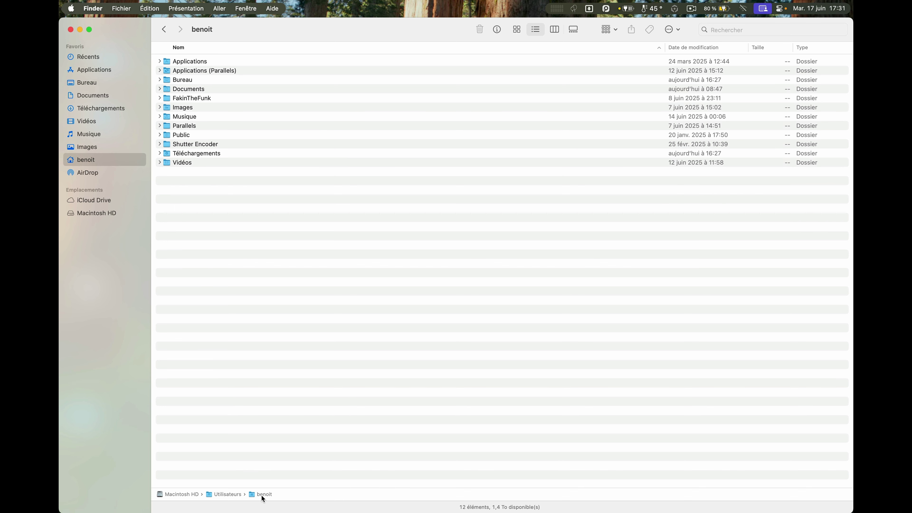
pyautogui.click(220, 9)
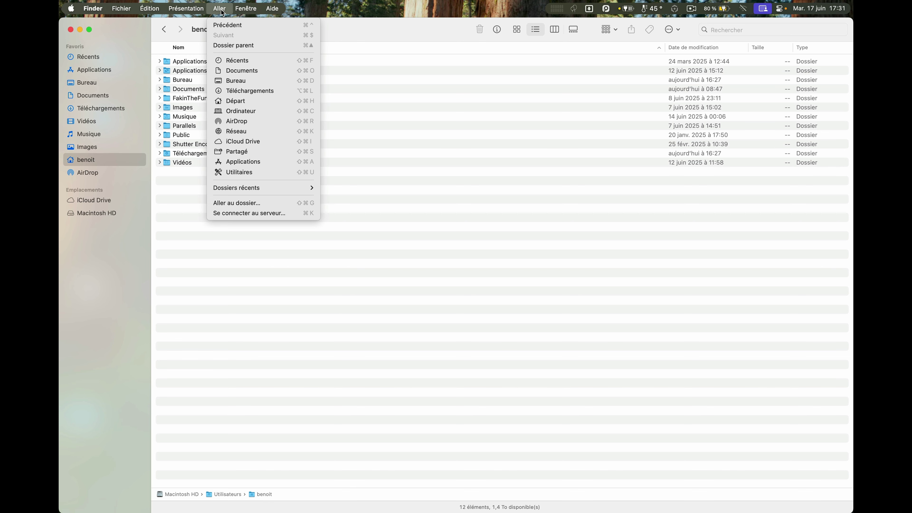
pyautogui.press('alt')
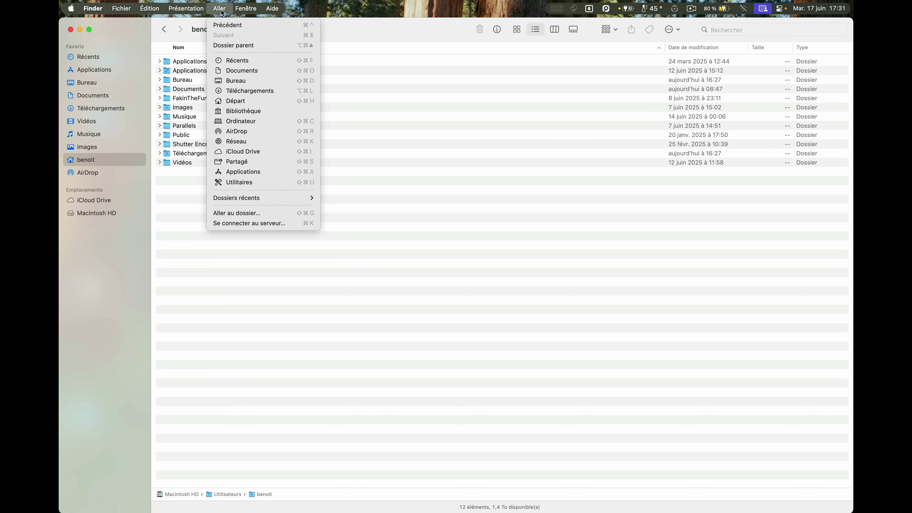
pyautogui.click(228, 113)
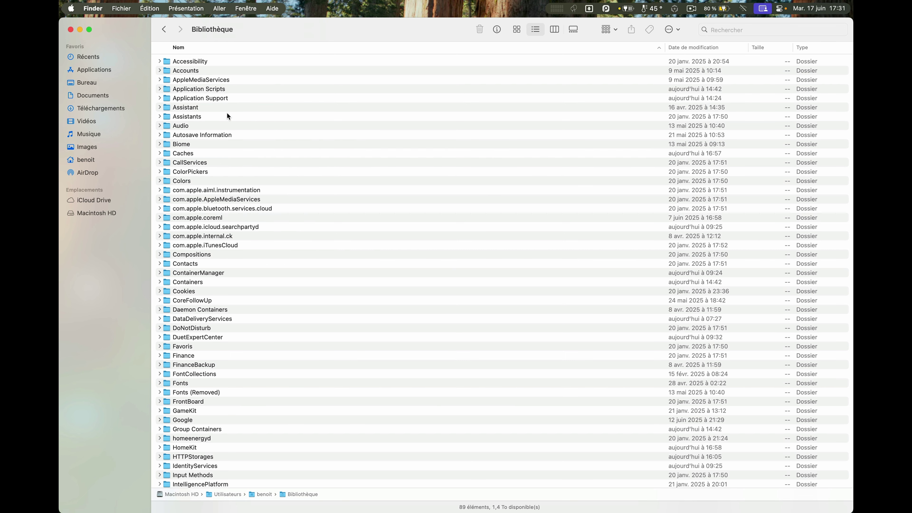
# - Go through Application Support and Pioneer to the rekordbox6 folder, and select rekordbox3.settings followed by lservrc.zip
pyautogui.doubleClick(204, 98)
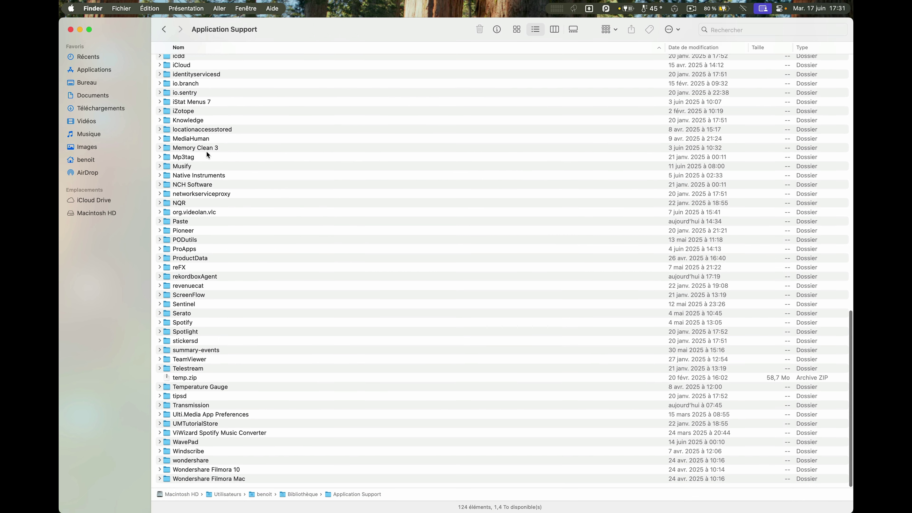
pyautogui.doubleClick(191, 231)
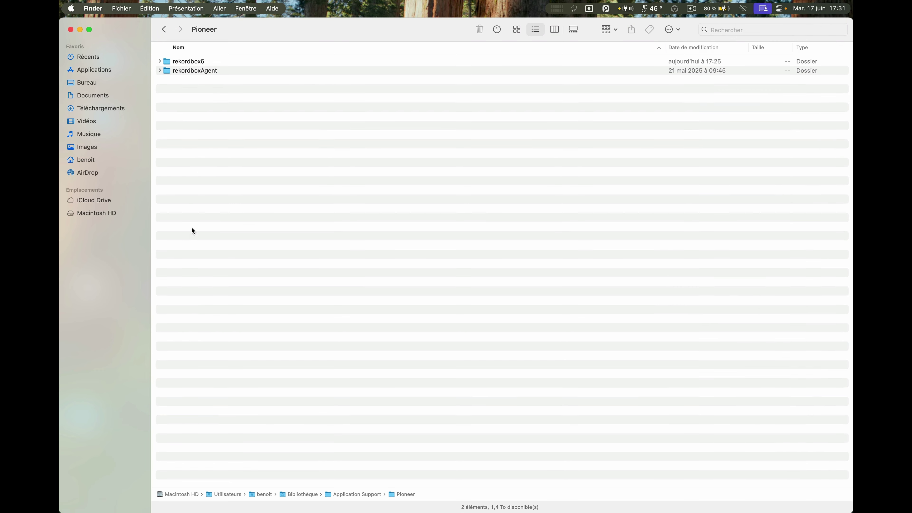
pyautogui.doubleClick(204, 63)
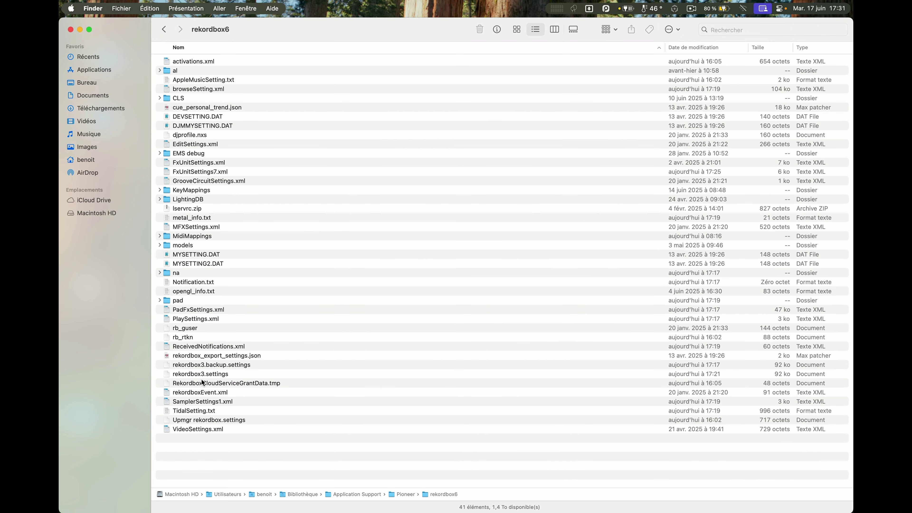
pyautogui.click(216, 375)
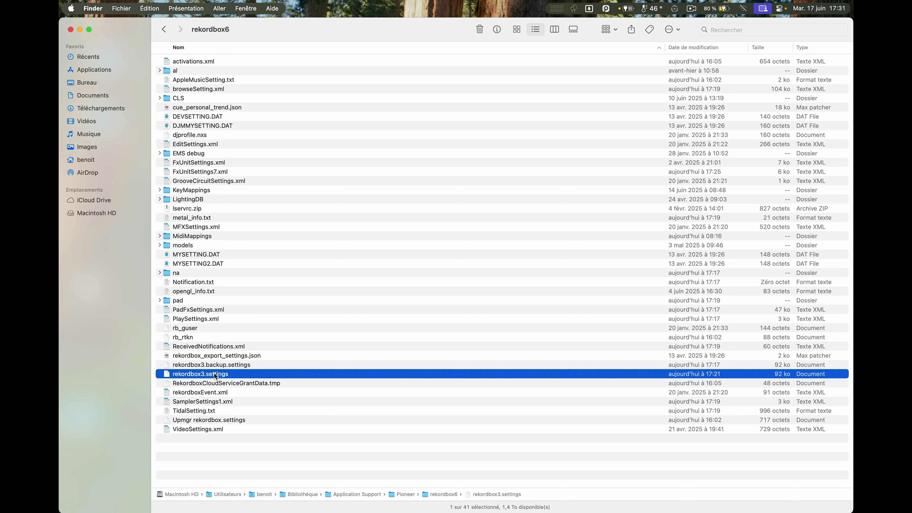
pyautogui.click(190, 210)
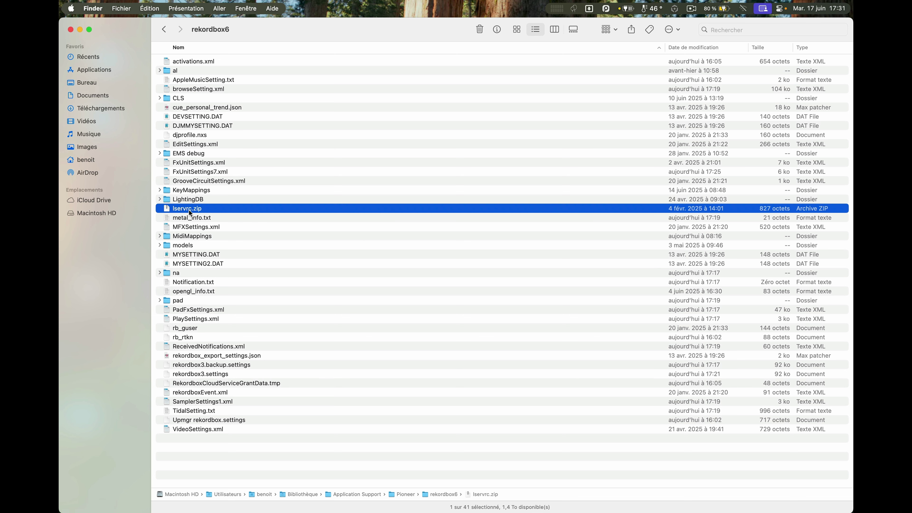
# - Look over the settings files in the rekordbox6 folder, selecting djprofile.nxs and ending on FxUnitSettings7.xml
pyautogui.click(191, 153)
pyautogui.click(192, 135)
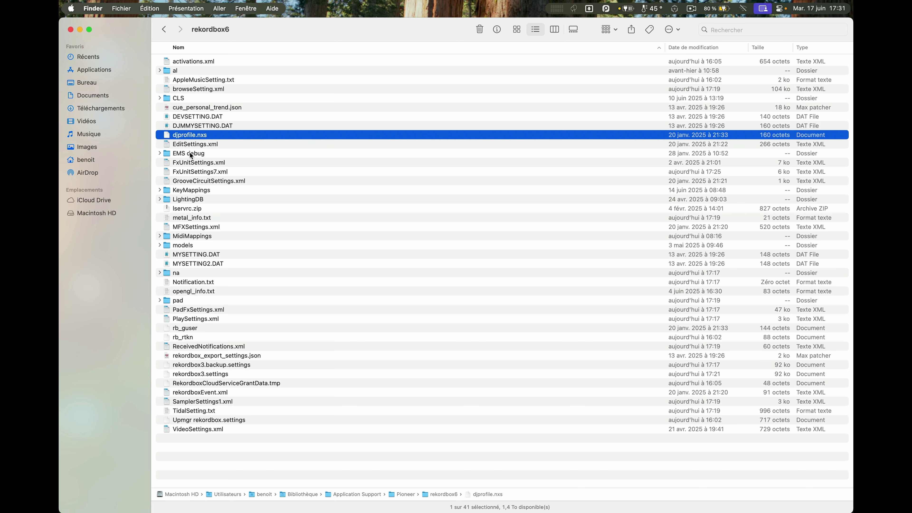
pyautogui.click(191, 226)
pyautogui.click(200, 173)
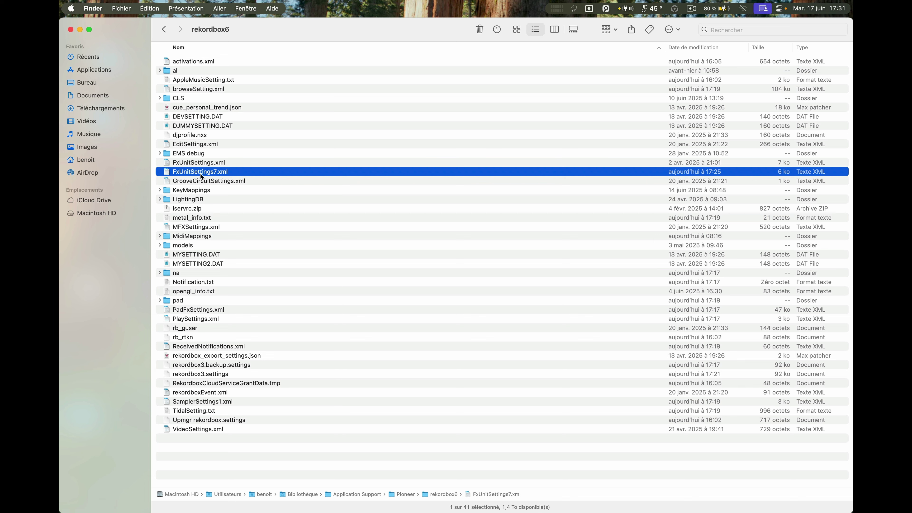
pyautogui.moveTo(58, 163)
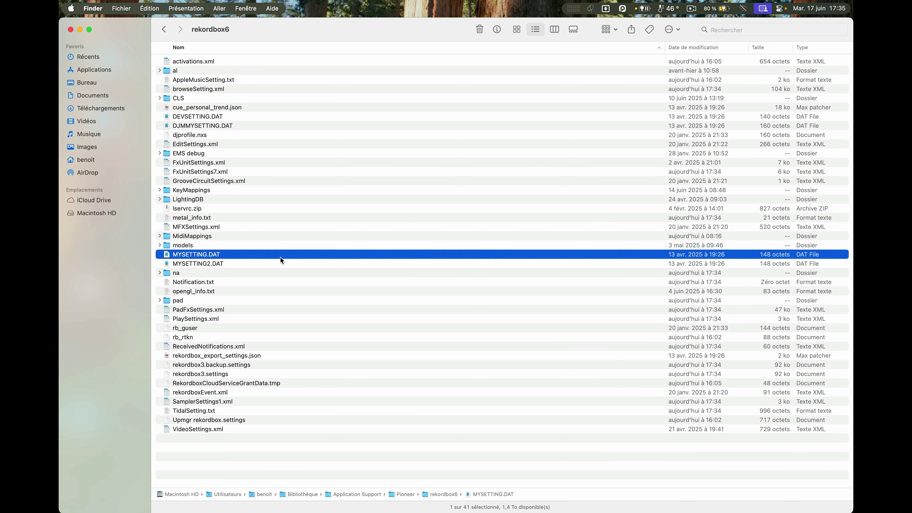
# - Delete FxUnitSettings7.xml from the rekordbox6 folder, leaving FxUnitSettings.xml in place
pyautogui.click(252, 174)
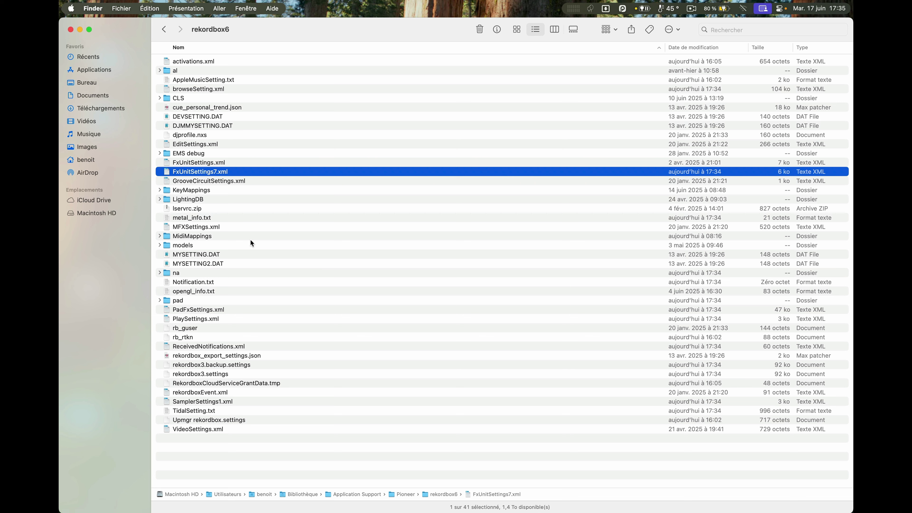
pyautogui.click(199, 163)
pyautogui.click(197, 173)
pyautogui.click(478, 34)
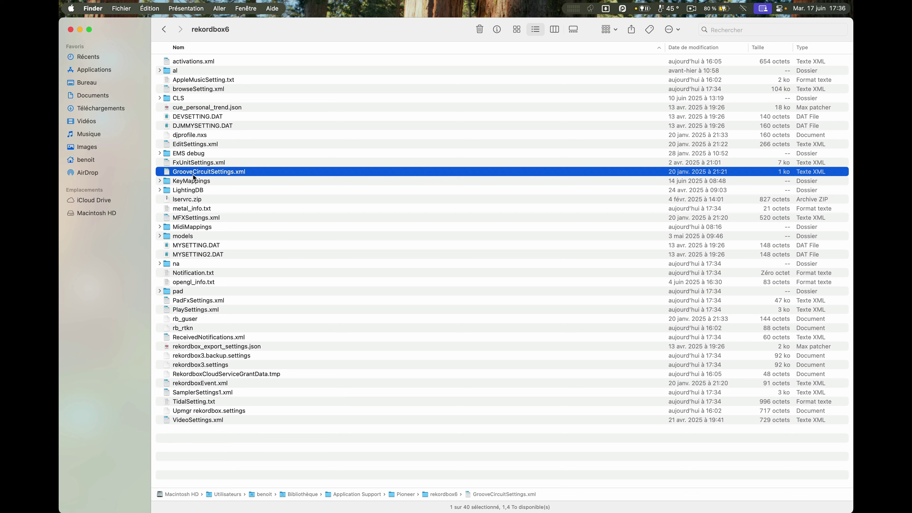
# - Check the entries FxUnitSettings.xml and GrooveCircuitSettings.xml around the spot where the deleted file was listed
pyautogui.click(198, 164)
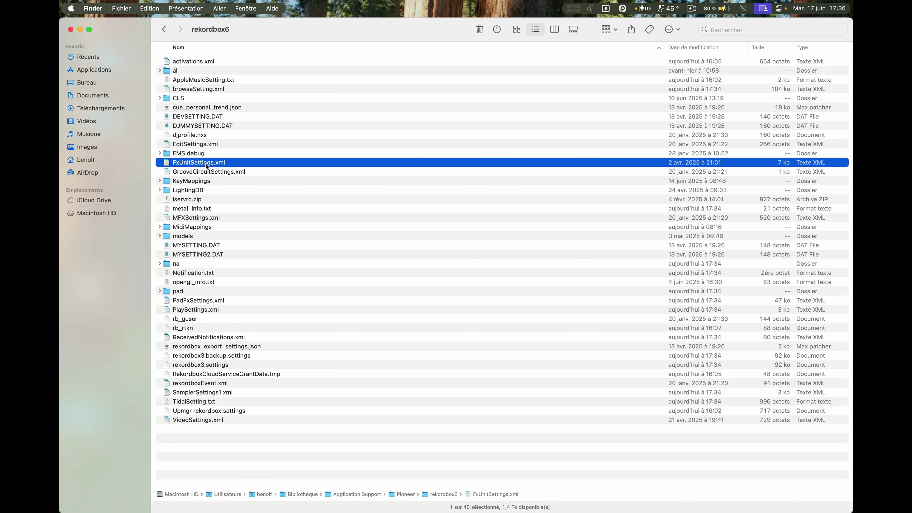
pyautogui.click(213, 171)
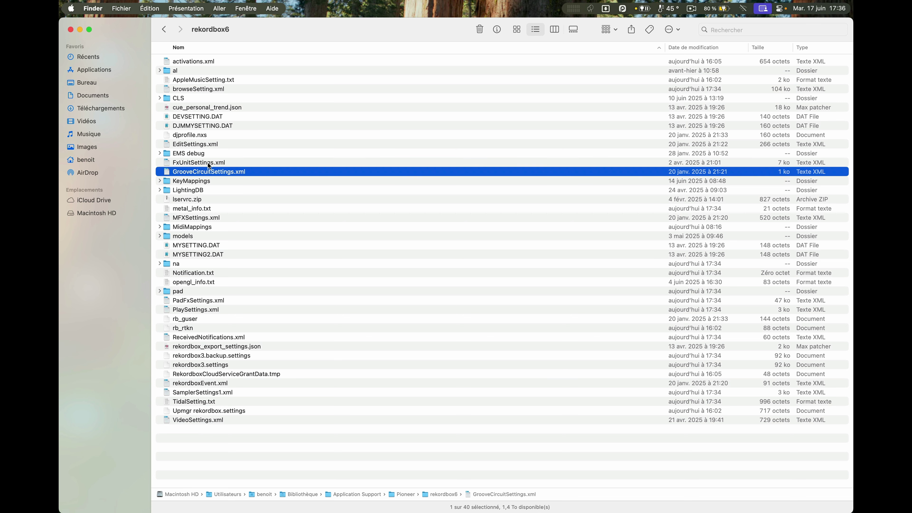
pyautogui.click(203, 165)
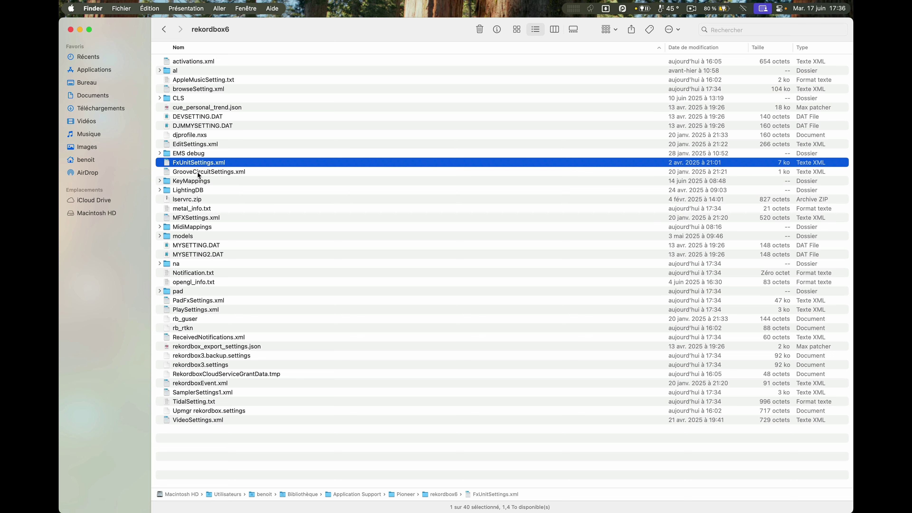
pyautogui.click(200, 173)
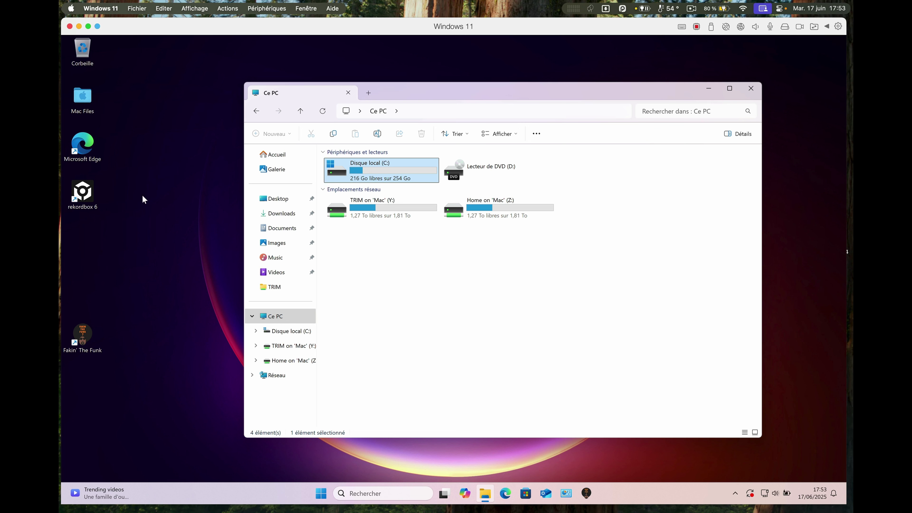
# - In the Windows 11 virtual machine, open the account's personal folder under Utilisateurs on Disque local (C:)
pyautogui.doubleClick(382, 174)
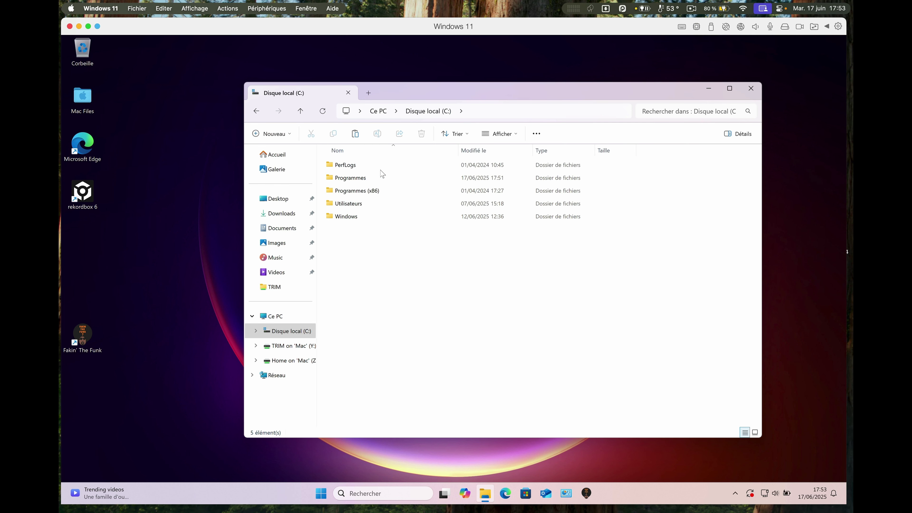
pyautogui.doubleClick(363, 205)
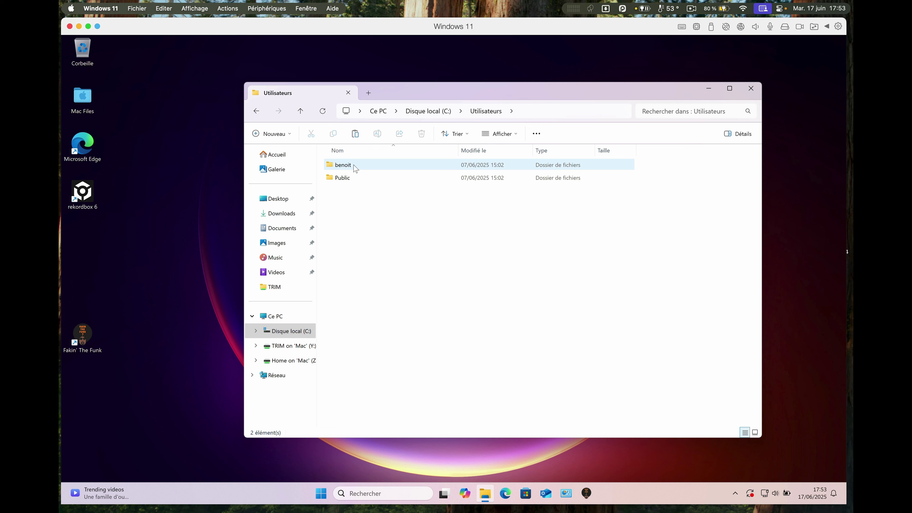
pyautogui.doubleClick(355, 167)
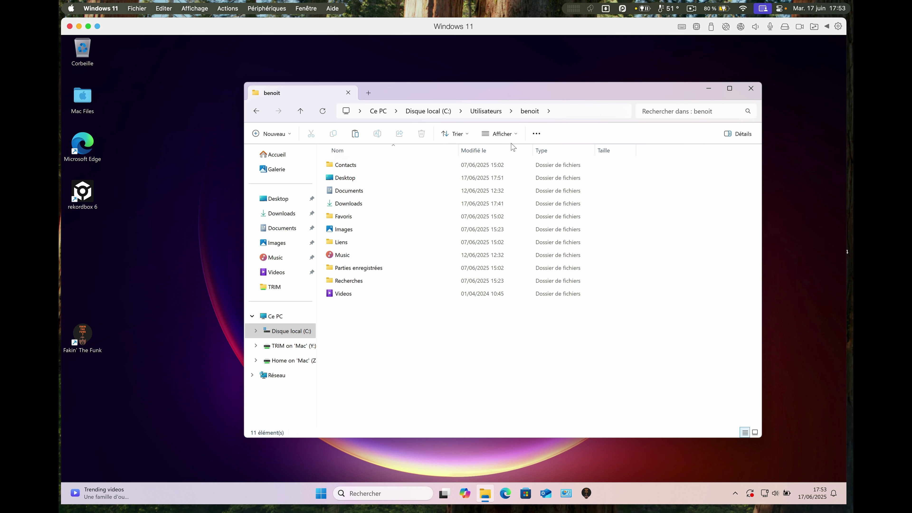
# - Turn on the display of hidden items (Éléments masqués) in the personal folder
pyautogui.click(511, 136)
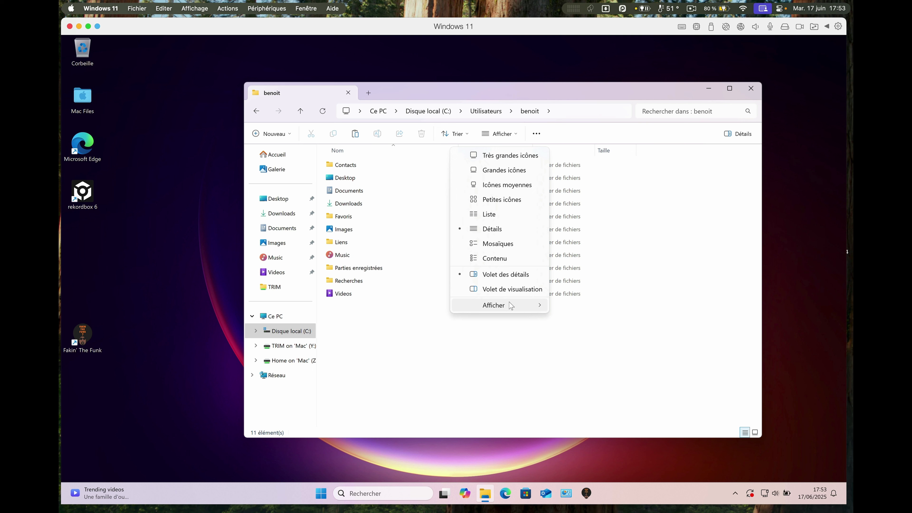
pyautogui.moveTo(511, 306)
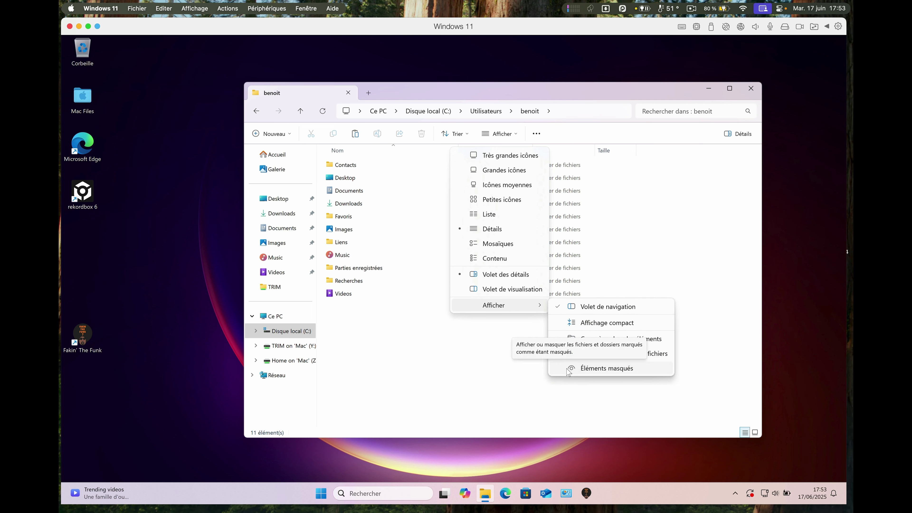
pyautogui.click(568, 372)
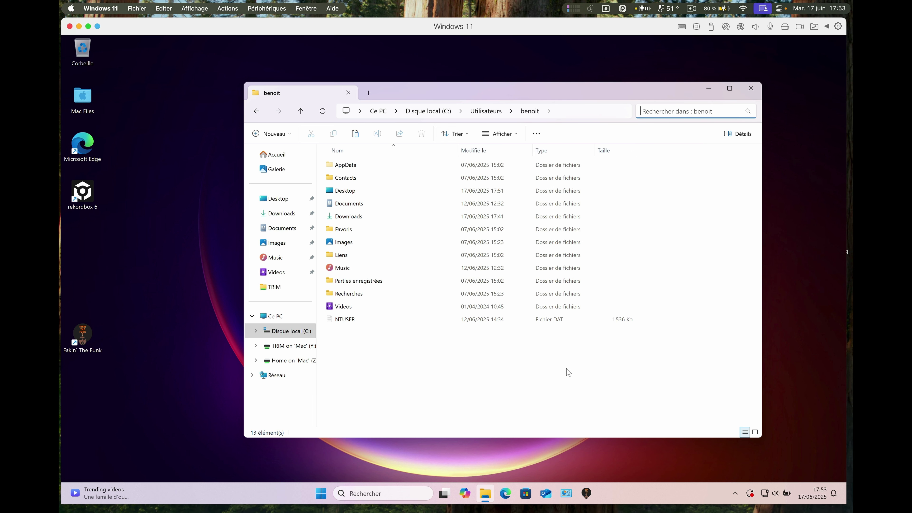
# - Go through AppData, Roaming and Pioneer to the rekordbox6 folder, and select the FxUnitSettings file
pyautogui.doubleClick(346, 165)
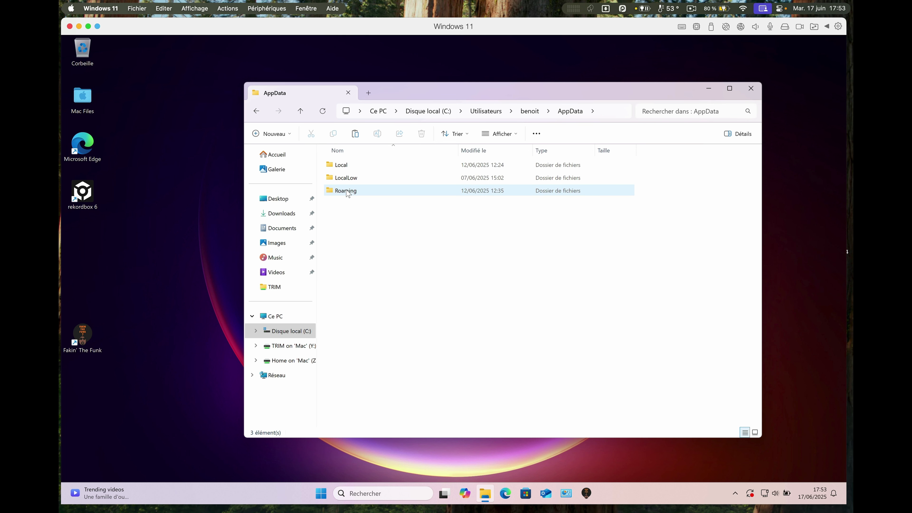
pyautogui.doubleClick(345, 191)
pyautogui.doubleClick(347, 217)
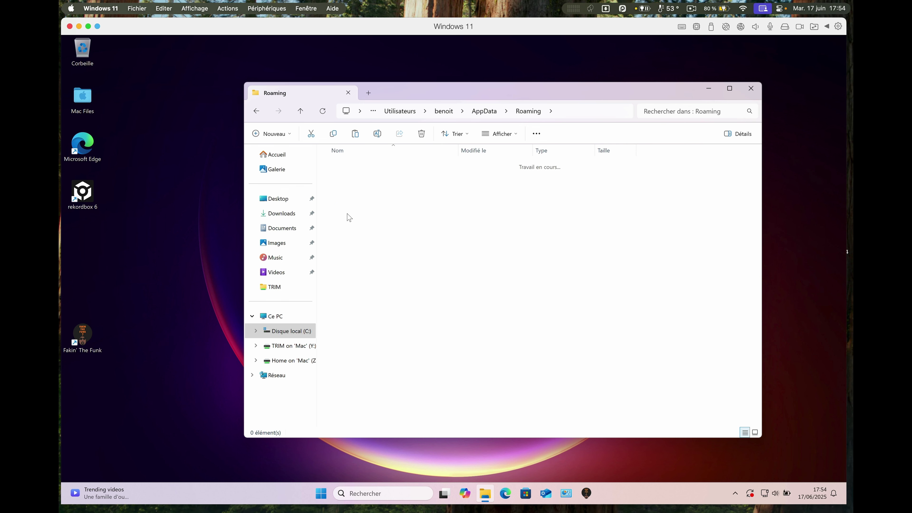
pyautogui.doubleClick(357, 179)
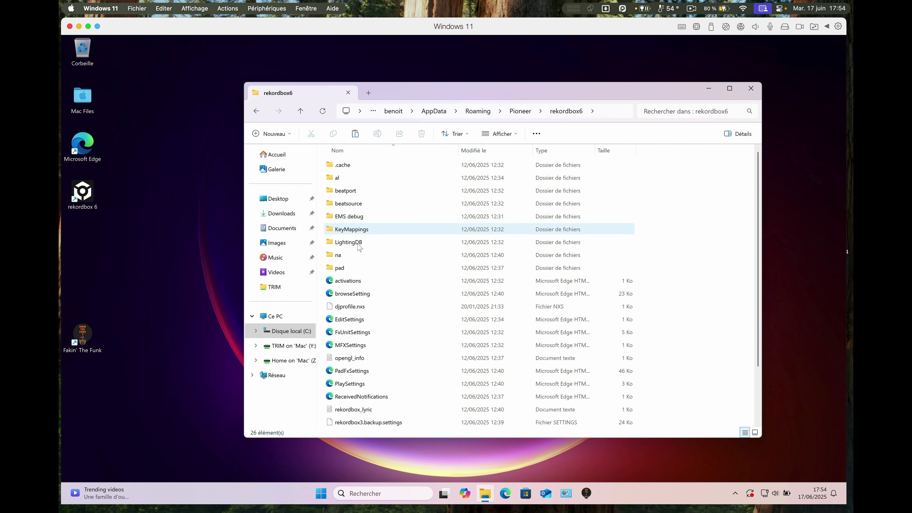
pyautogui.click(355, 335)
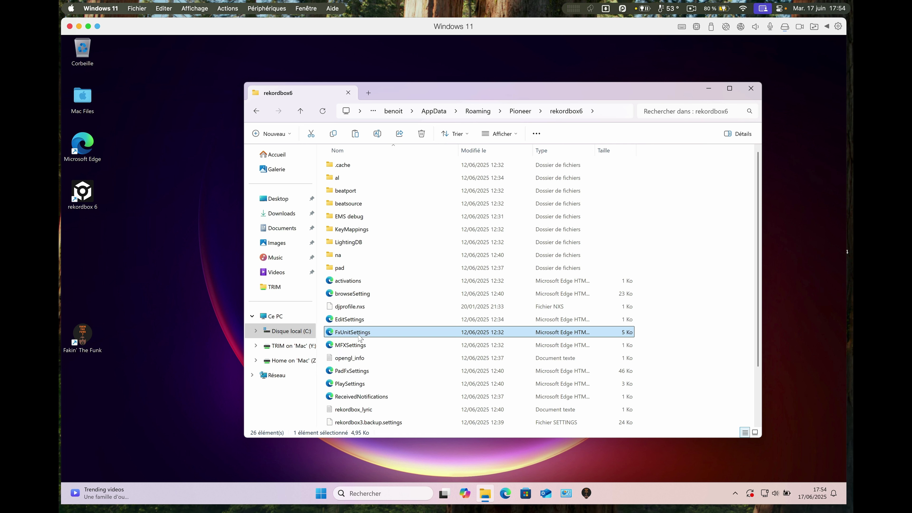
pyautogui.click(353, 320)
pyautogui.click(356, 335)
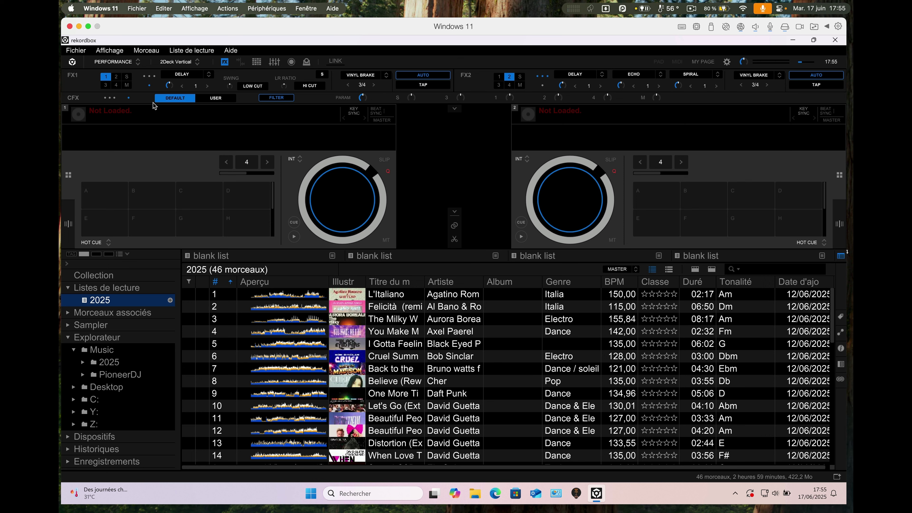
# - In rekordbox on Windows, keep FX1 in single-effect mode with DELAY and adjust its SWING knob
pyautogui.click(149, 85)
pyautogui.click(149, 85)
pyautogui.moveTo(228, 85); pyautogui.dragTo(245, 51)
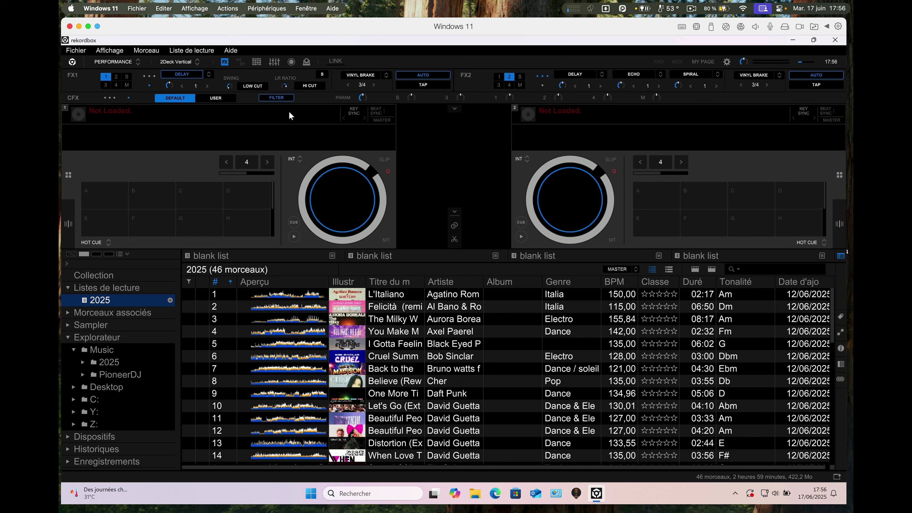
pyautogui.moveTo(284, 87)
# - Switch the FX1 effect to ECHO and back to DELAY to check whether the knob settings are kept
pyautogui.click(208, 74)
pyautogui.click(191, 95)
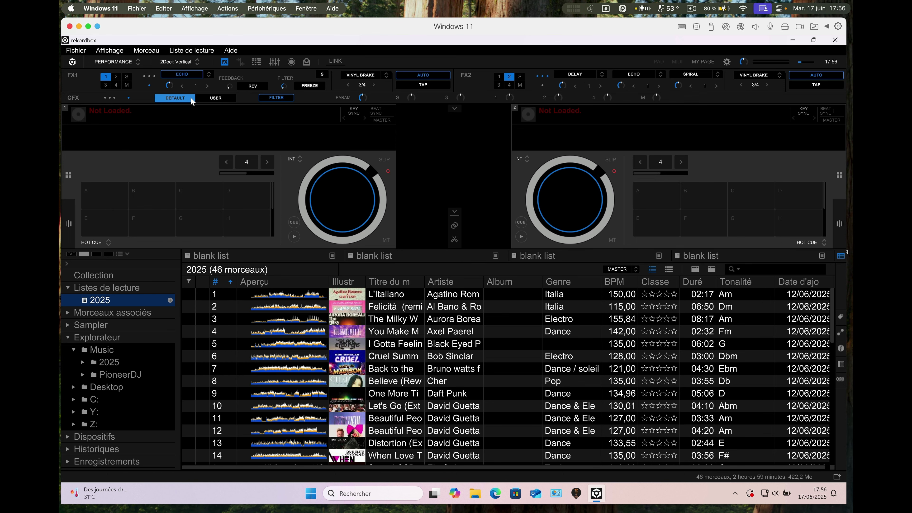
pyautogui.click(209, 73)
pyautogui.click(192, 83)
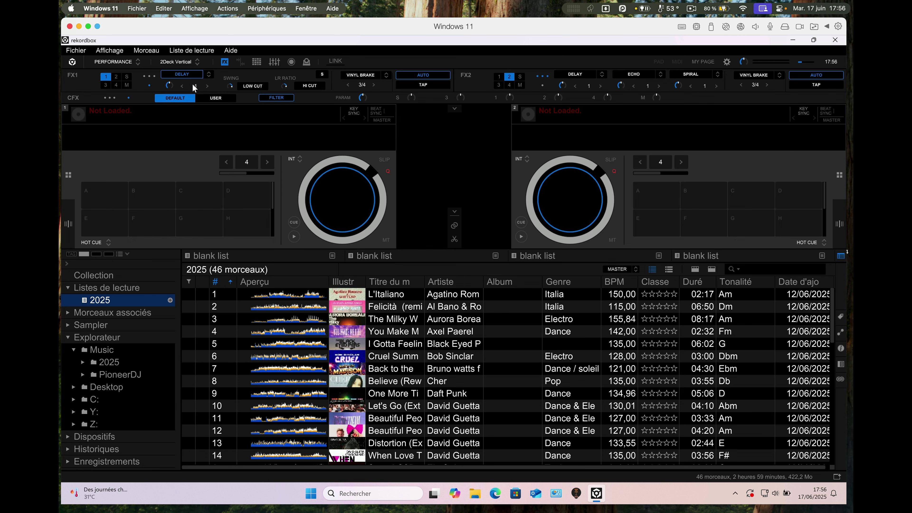